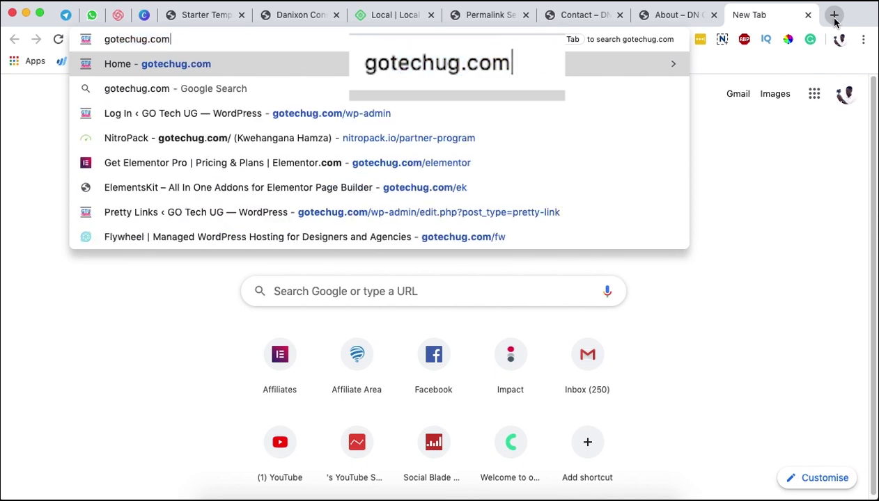
Load Canva's home page in a new tab via the gotechug.com/cv address
text(/cv)
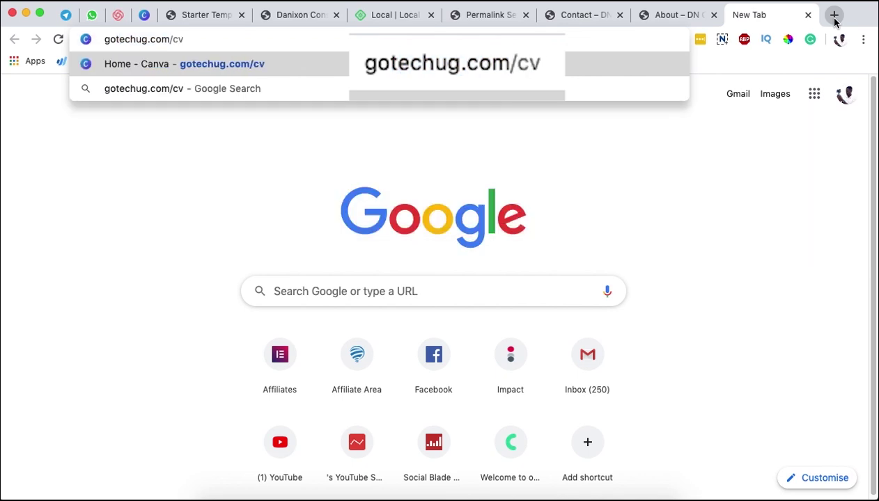
key(Return)
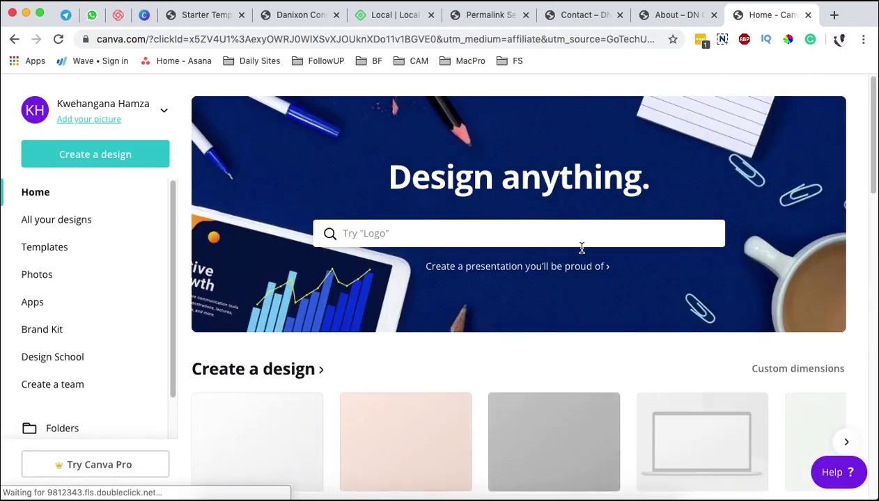
Browse the Create a design carousel to start a blank 500 × 500 px Logo design
scroll(578, 279, down, 5)
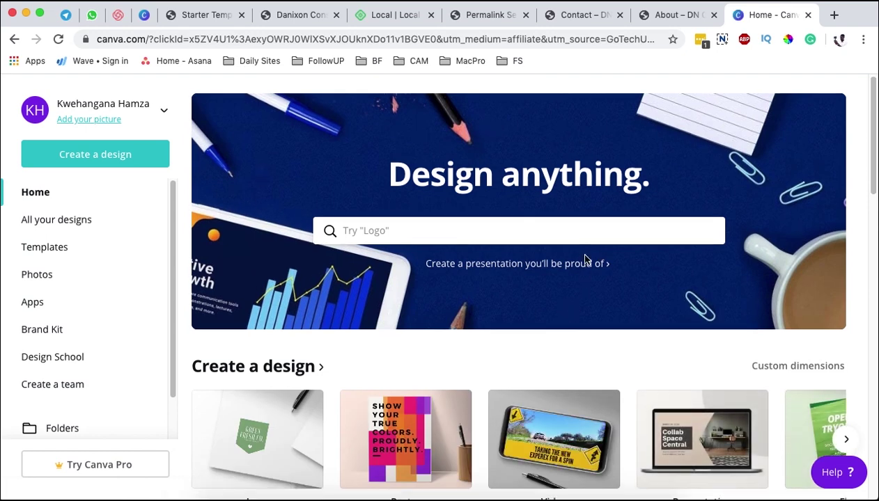
scroll(585, 245, up, 4)
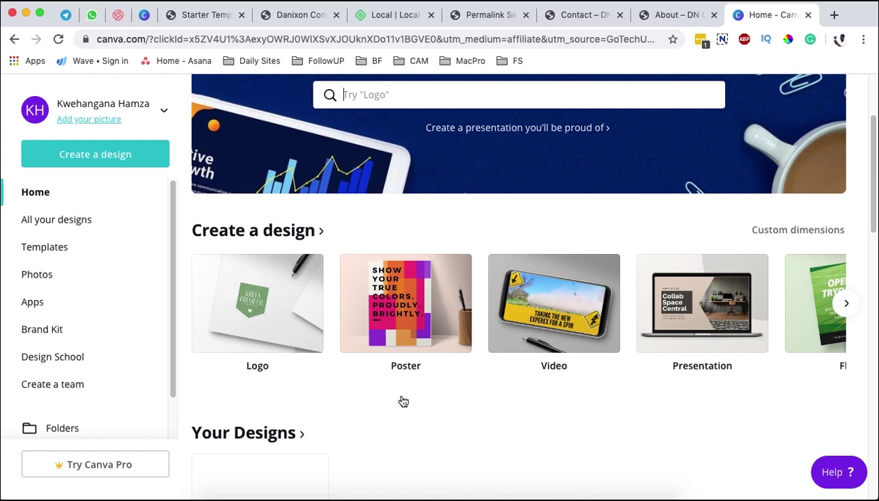
click(847, 305)
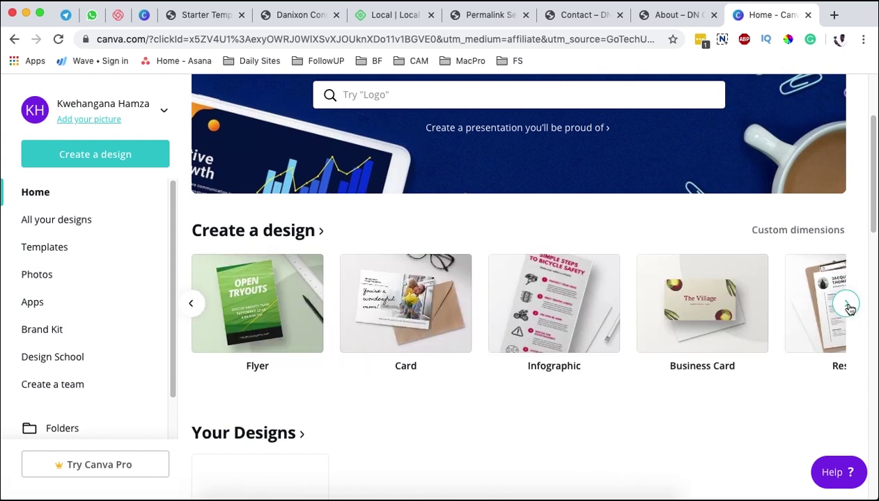
click(190, 305)
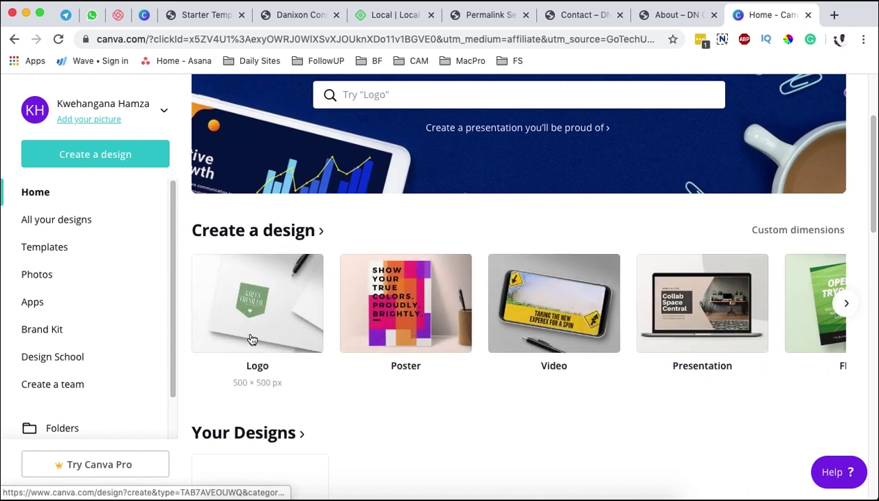
scroll(622, 304, up, 2)
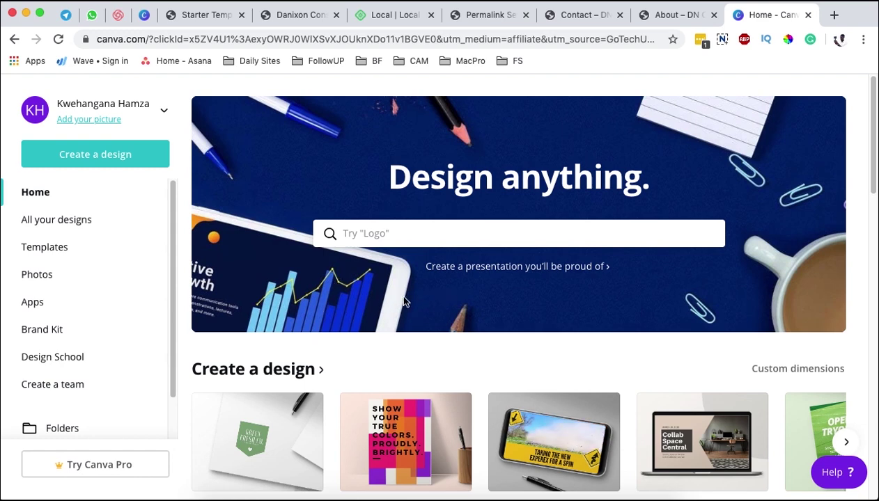
scroll(398, 293, down, 5)
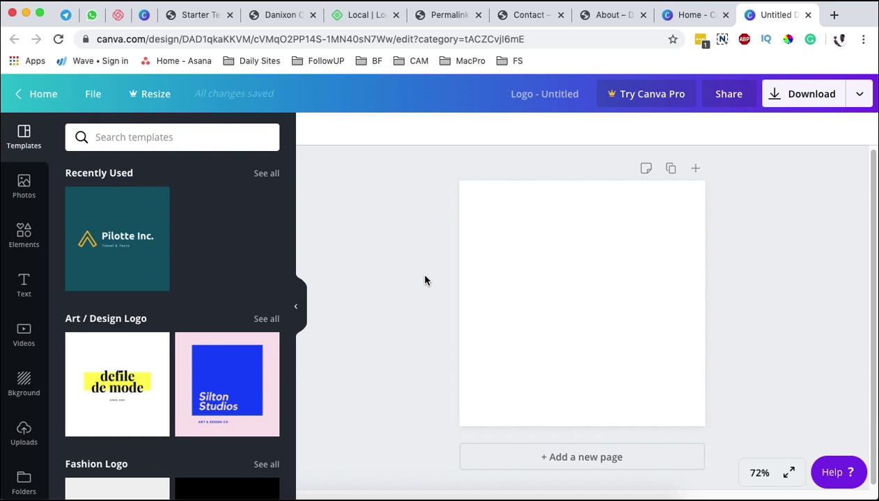
Browse the Photos, Elements, Text and Videos panels in the side bar
scroll(121, 300, down, 7)
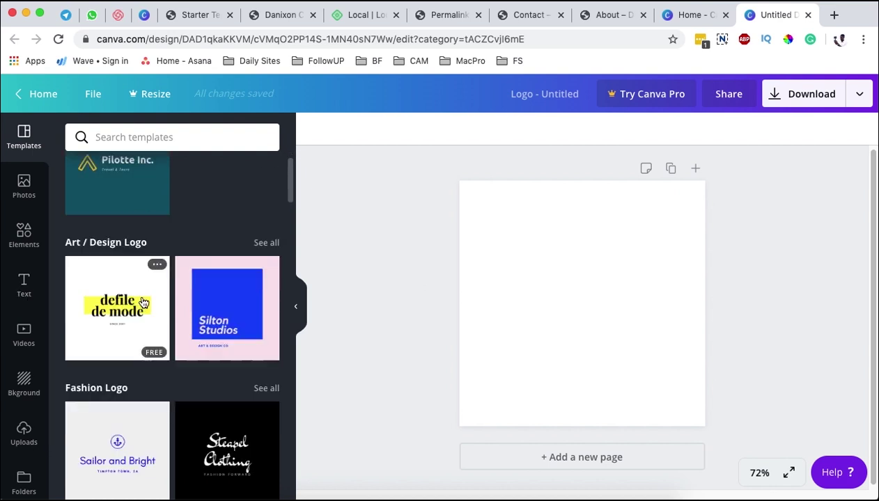
click(24, 187)
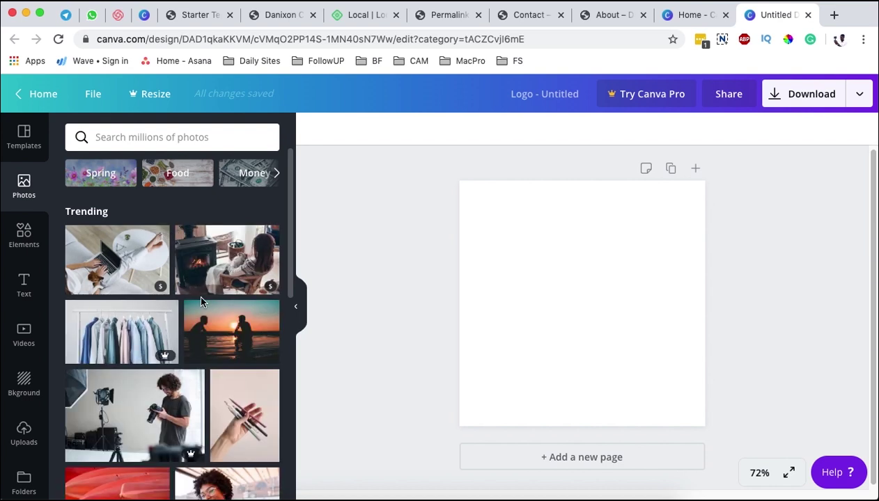
scroll(202, 299, down, 1)
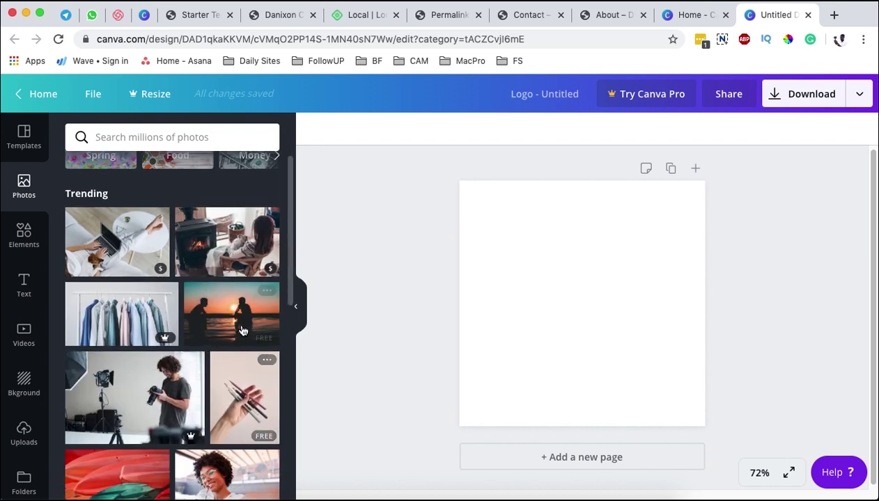
scroll(153, 390, down, 2)
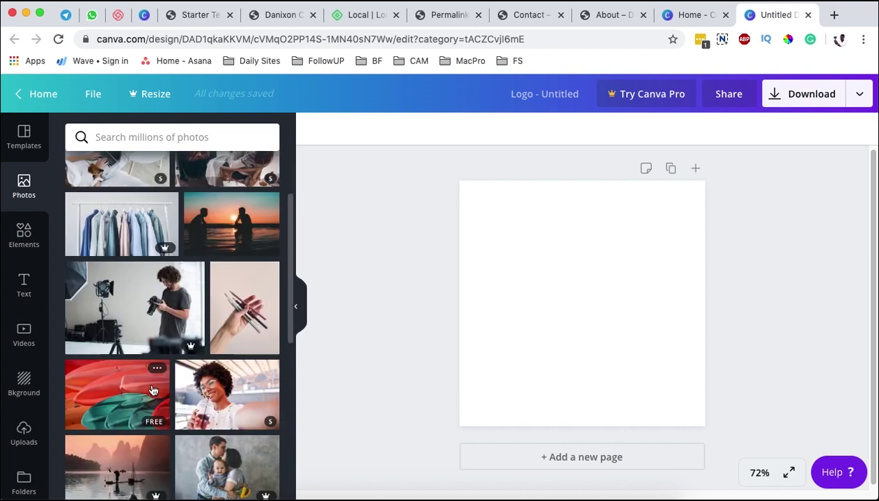
scroll(153, 383, down, 2)
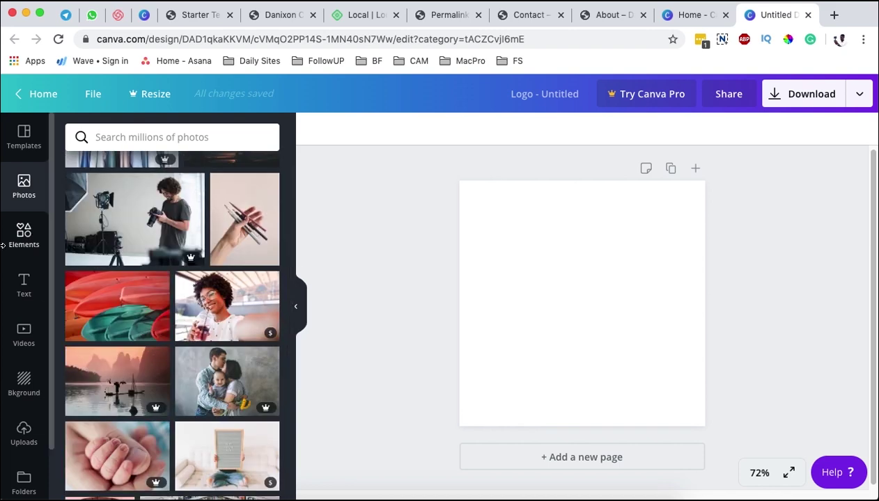
click(24, 235)
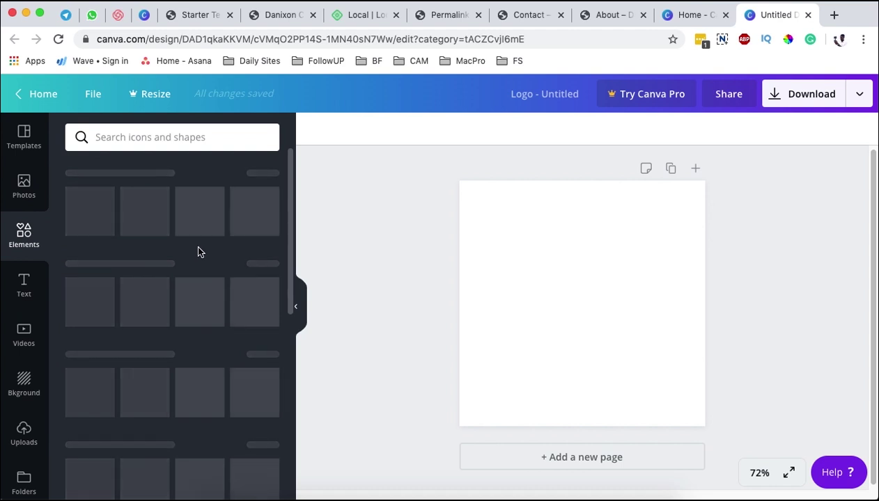
scroll(139, 349, down, 8)
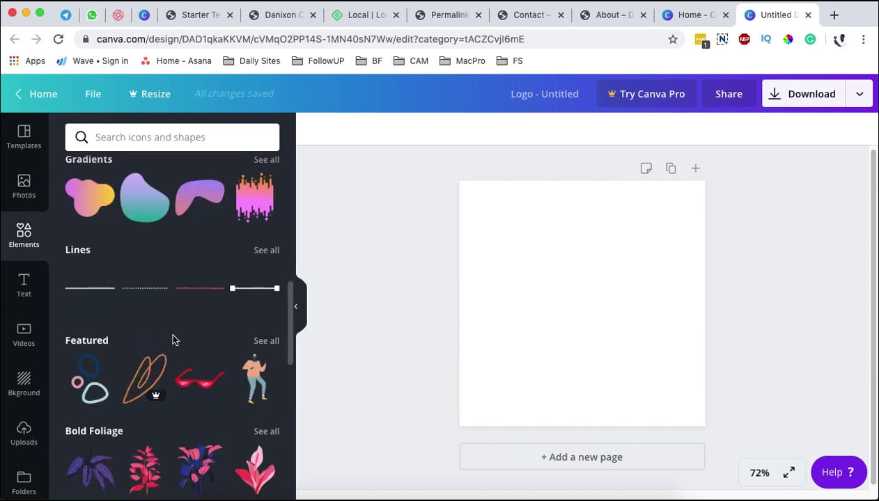
click(44, 299)
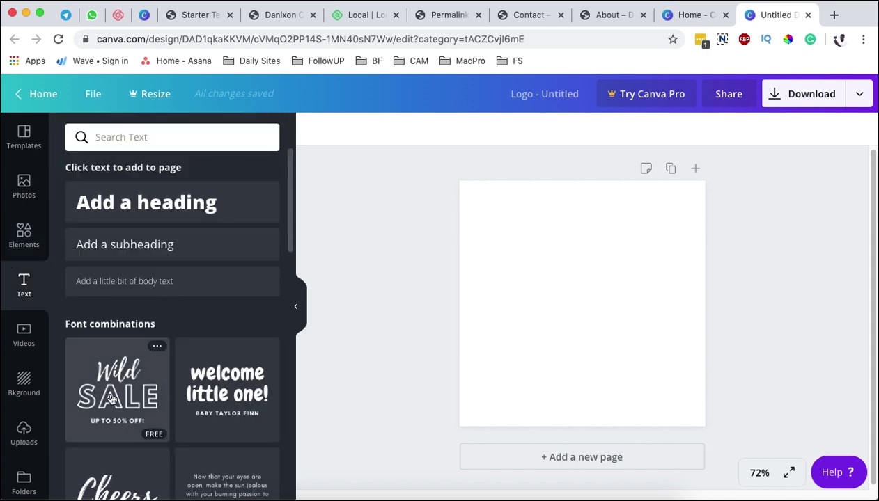
scroll(201, 350, down, 4)
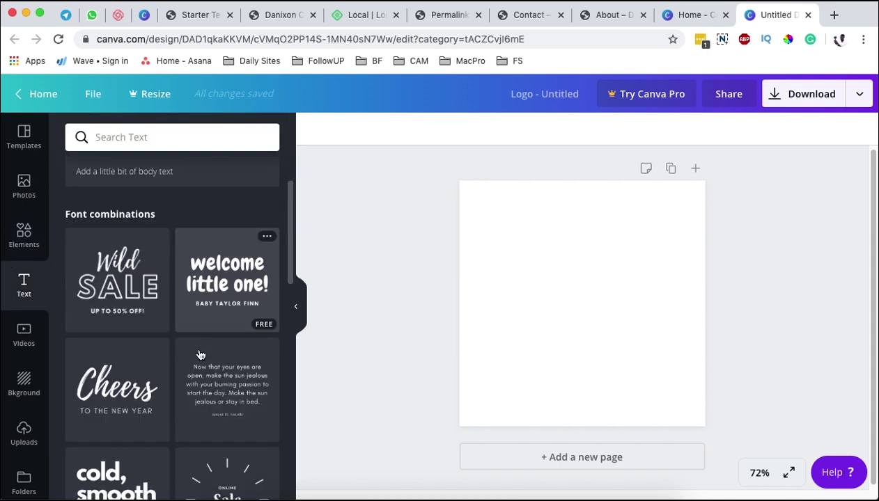
click(25, 336)
Look through Backgrounds, then open Uploads and select the blank logo page
click(31, 390)
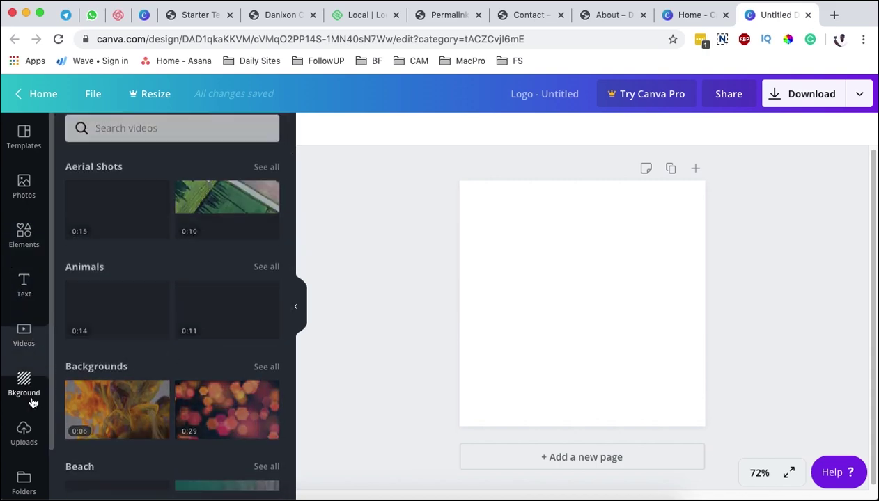
scroll(200, 396, down, 4)
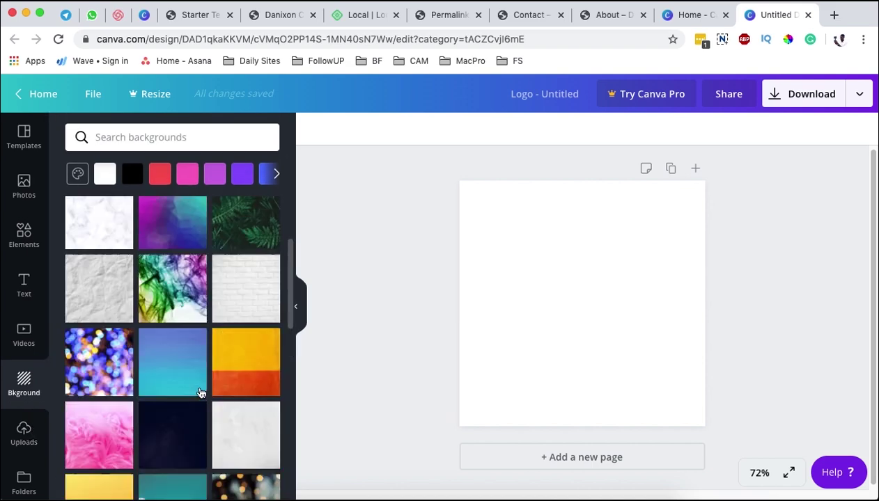
scroll(149, 386, down, 5)
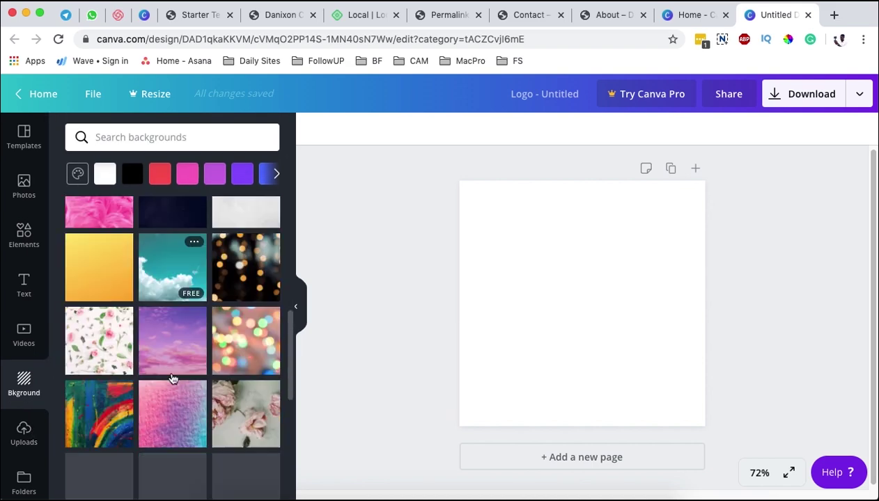
click(28, 435)
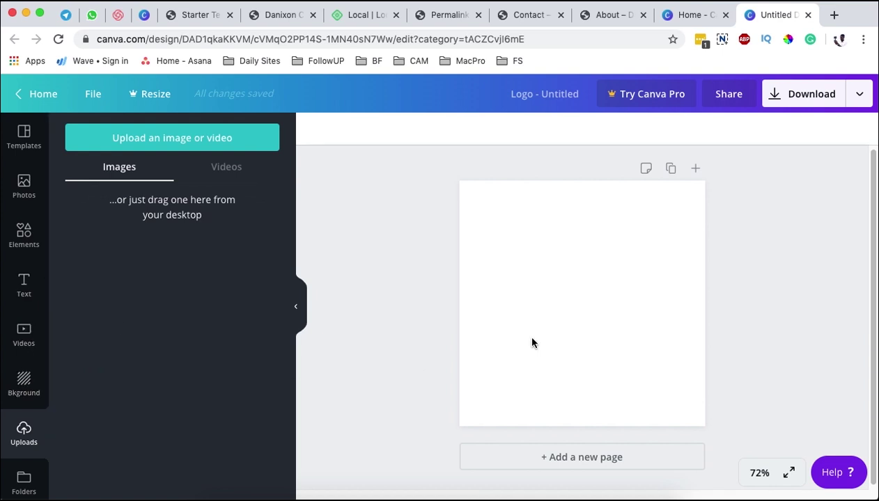
click(555, 346)
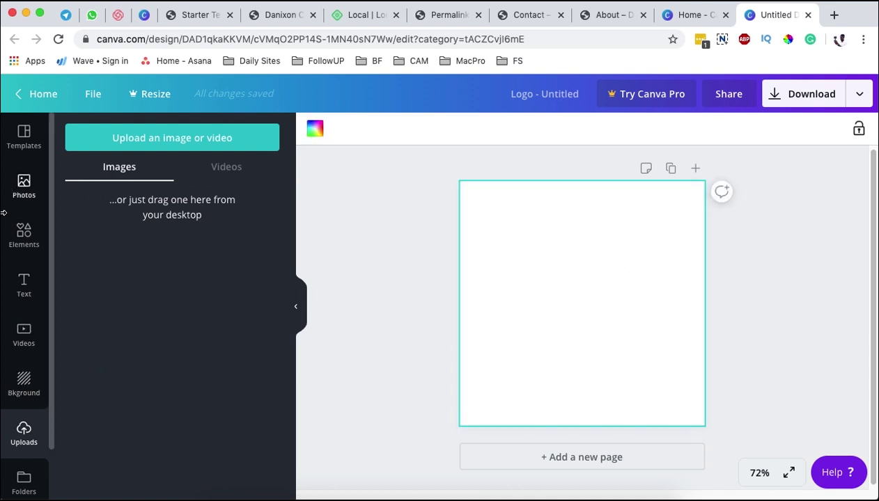
Add the GRAPHIC DESIGN text combination from the Text panel to the page
click(25, 289)
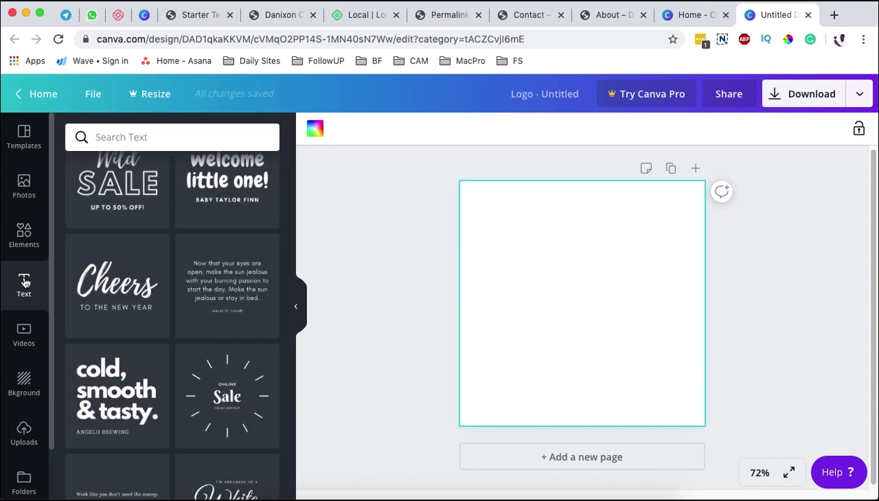
scroll(186, 337, down, 3)
scroll(186, 335, down, 2)
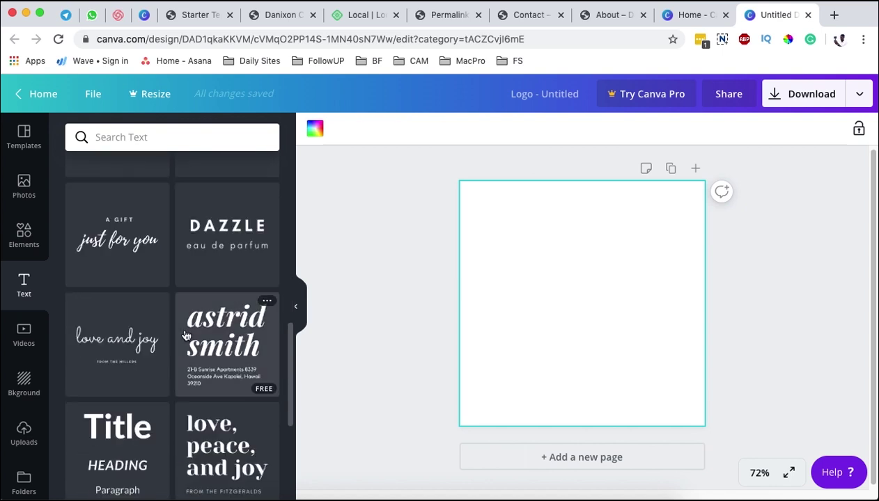
scroll(186, 336, down, 5)
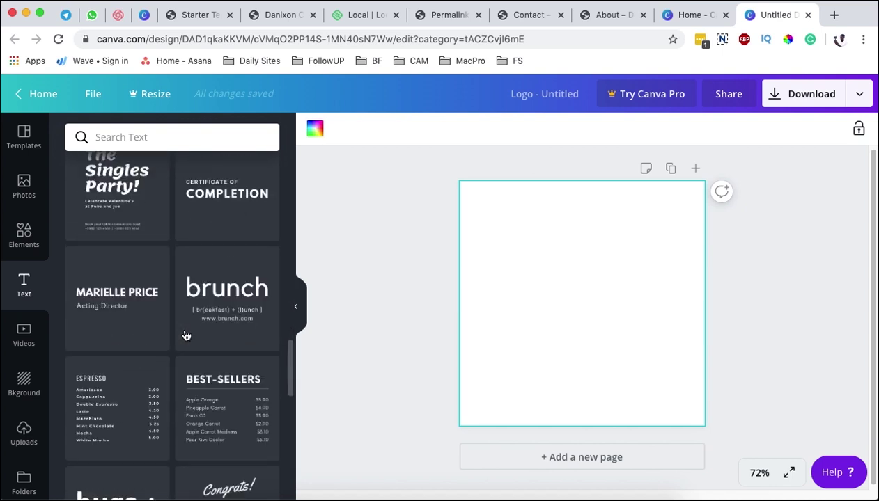
scroll(186, 336, up, 2)
scroll(186, 336, down, 5)
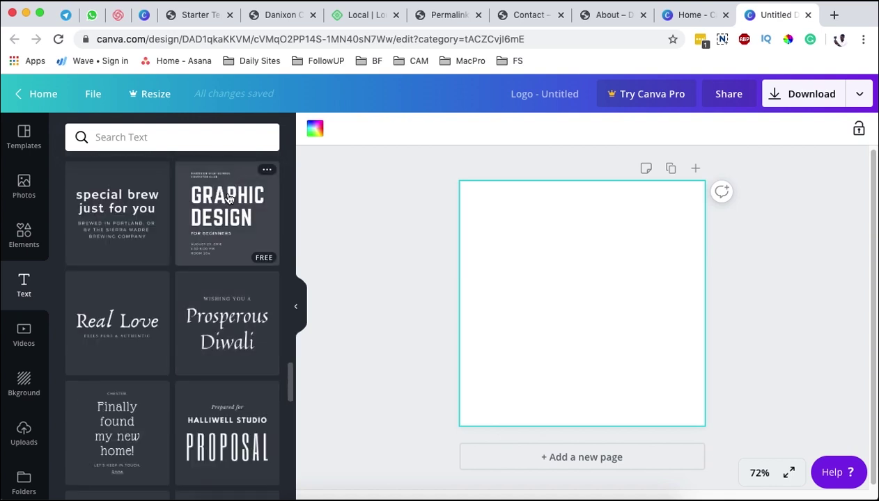
click(210, 213)
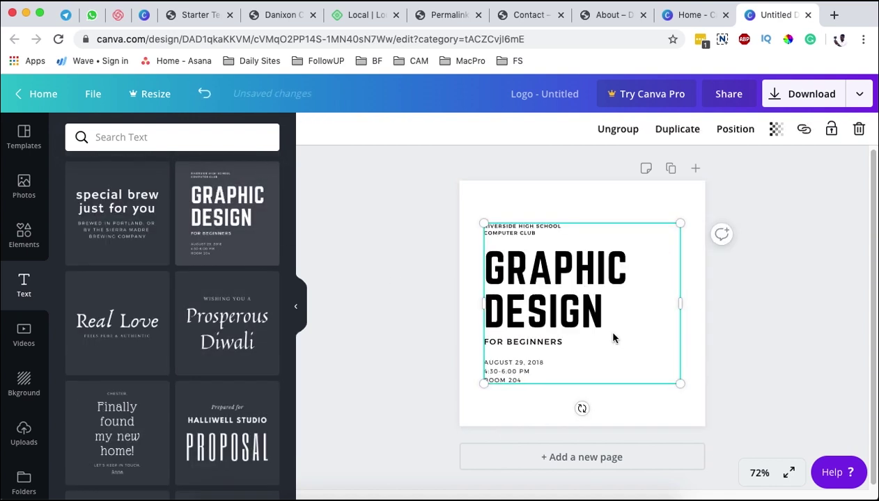
Ungroup the template text and delete the date block and the school/club heading
right_click(542, 279)
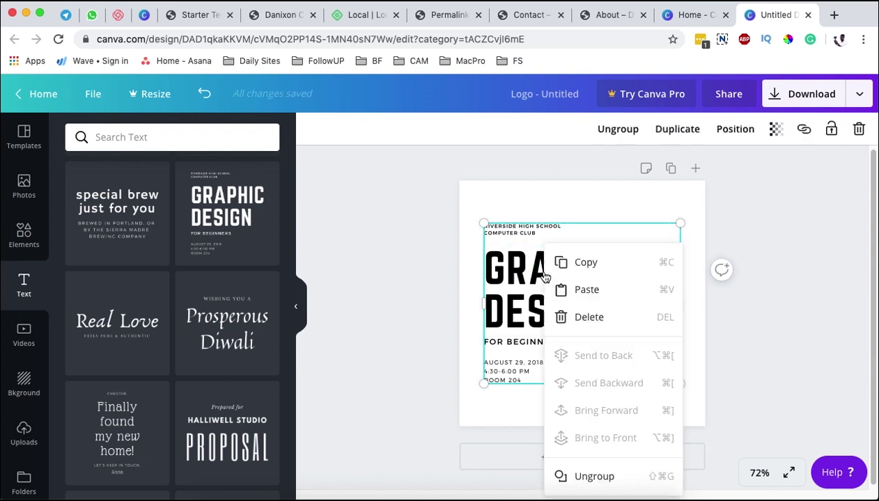
click(647, 474)
click(513, 372)
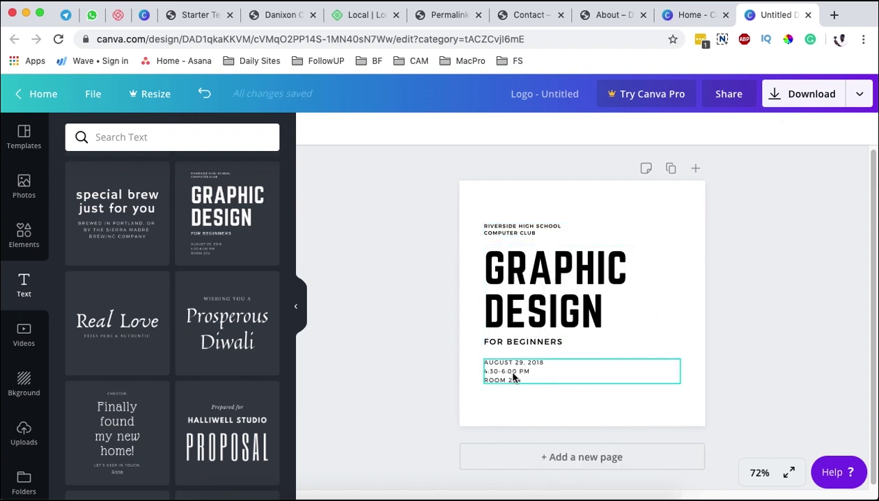
key(Delete)
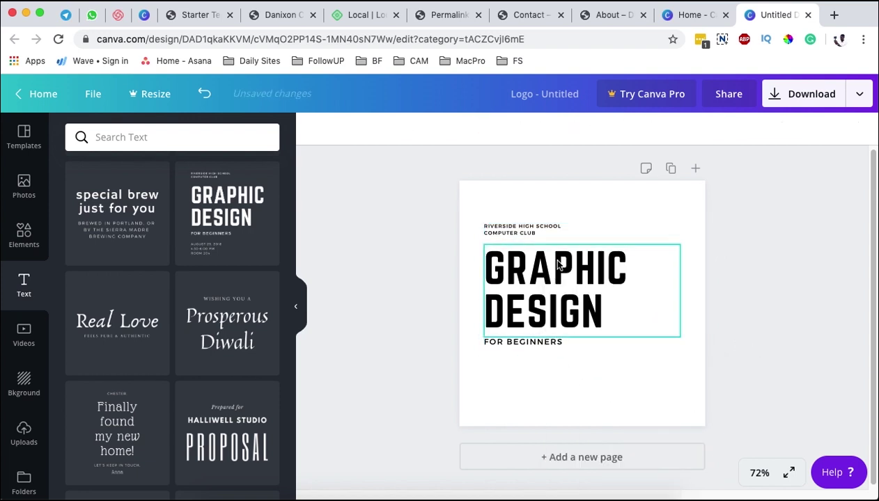
click(533, 230)
key(Delete)
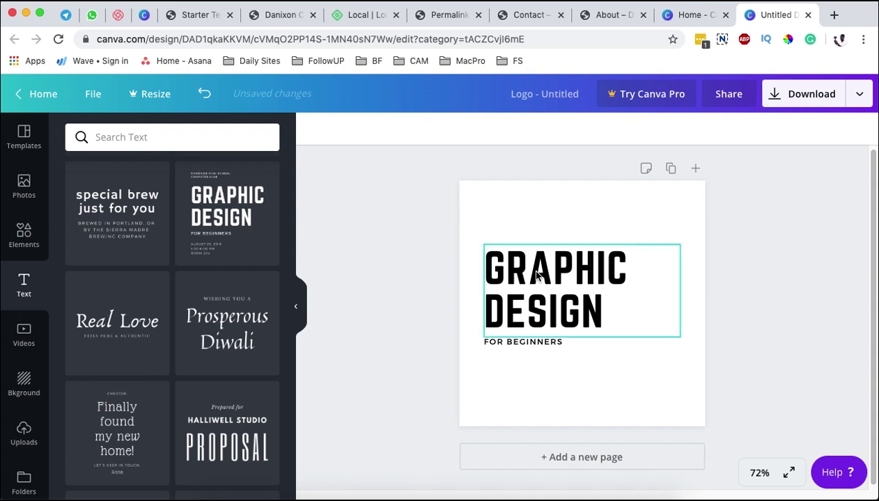
click(537, 276)
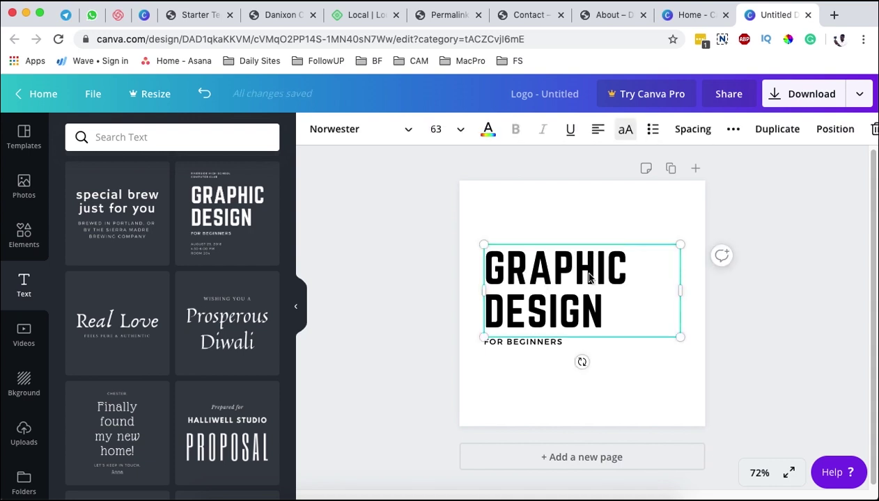
Retitle the heading to DN CONSULT and widen it to fit on one line
double_click(517, 278)
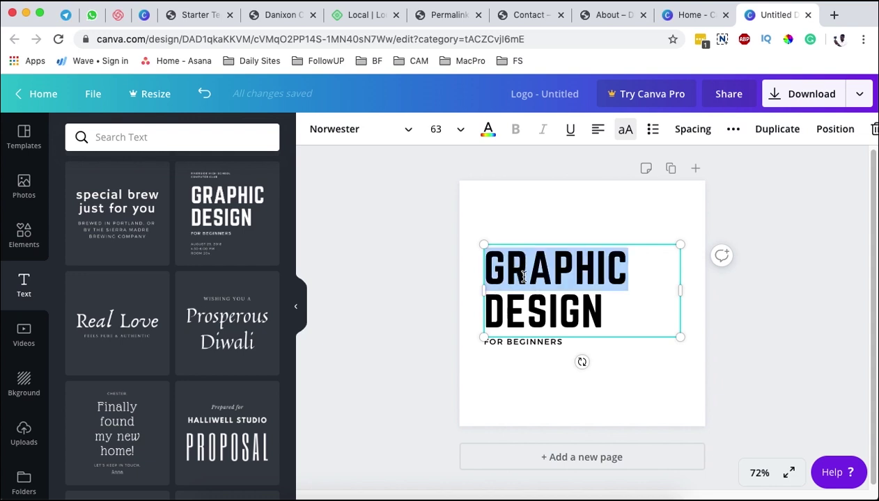
text(DN)
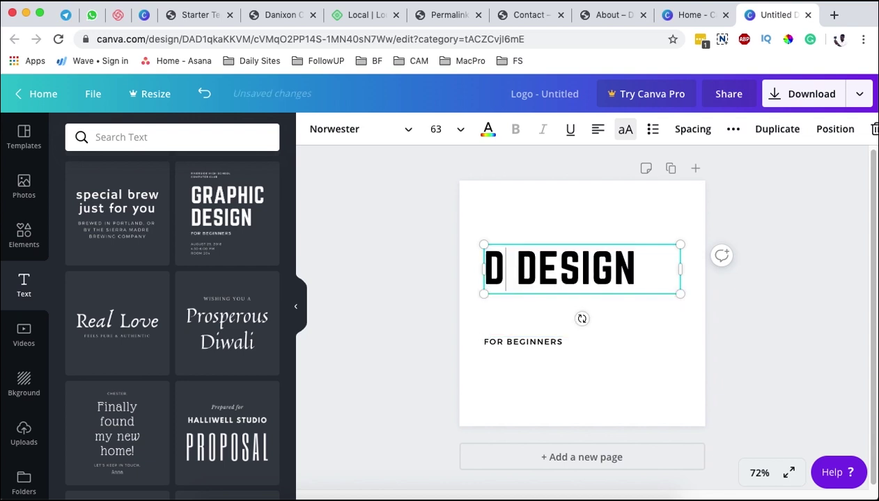
text( CONSU)
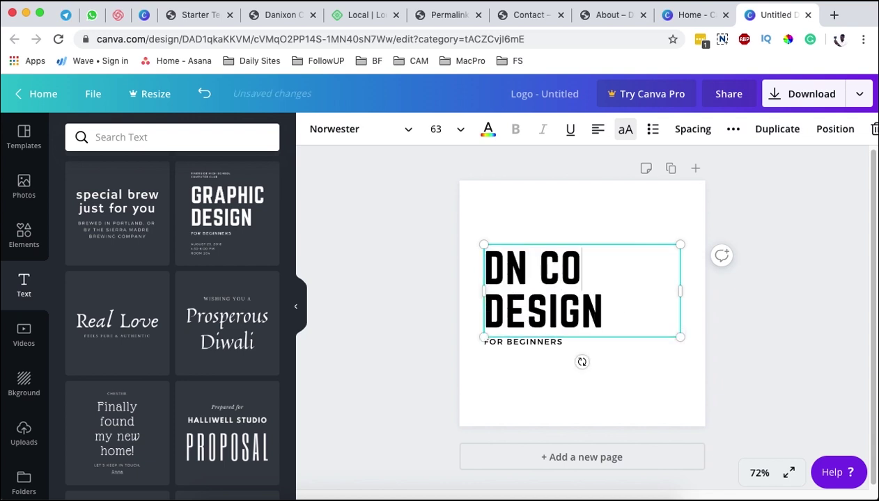
text(LT)
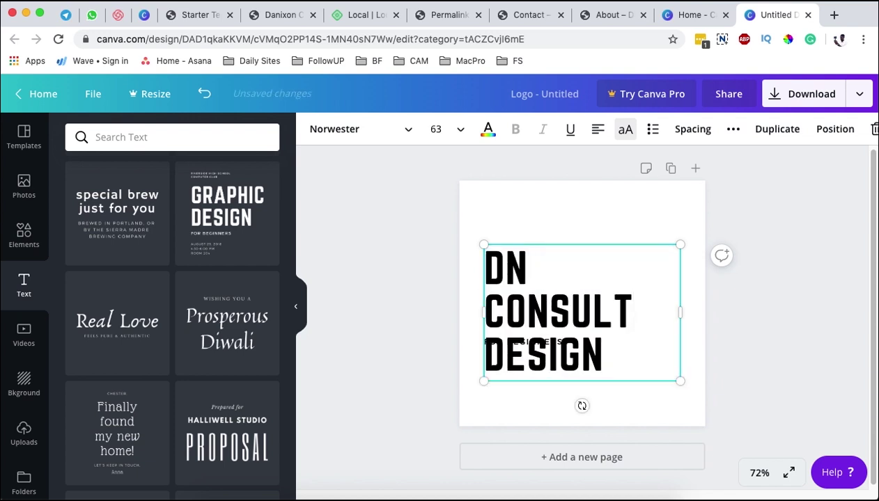
key(shift+Down)
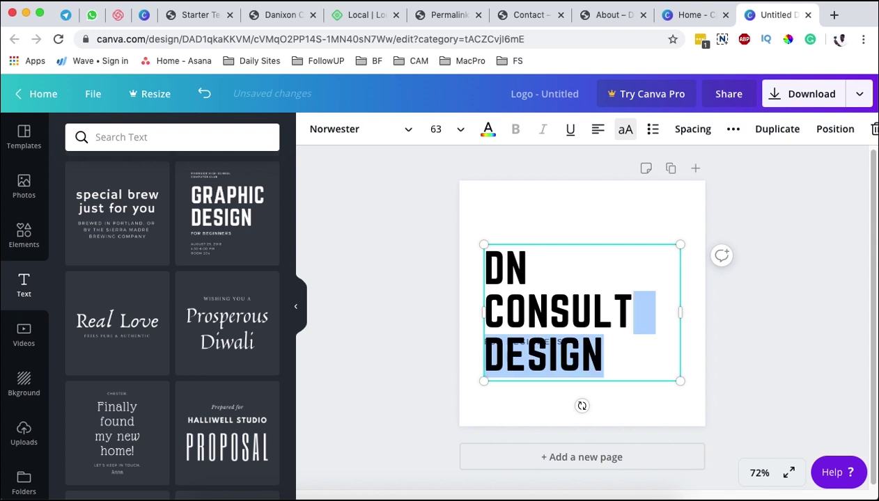
key(BackSpace)
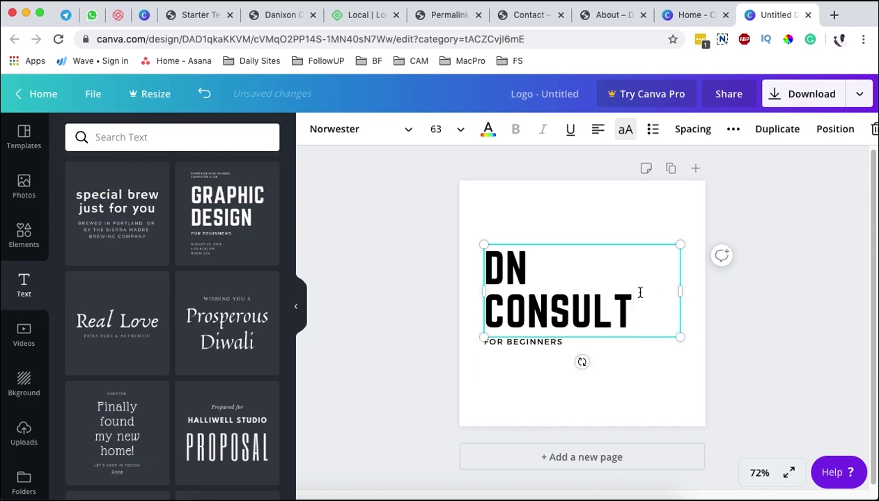
drag(679, 293, 689, 269)
Delete the FOR BEGINNERS line and move DN CONSULT down toward the page centre
click(515, 345)
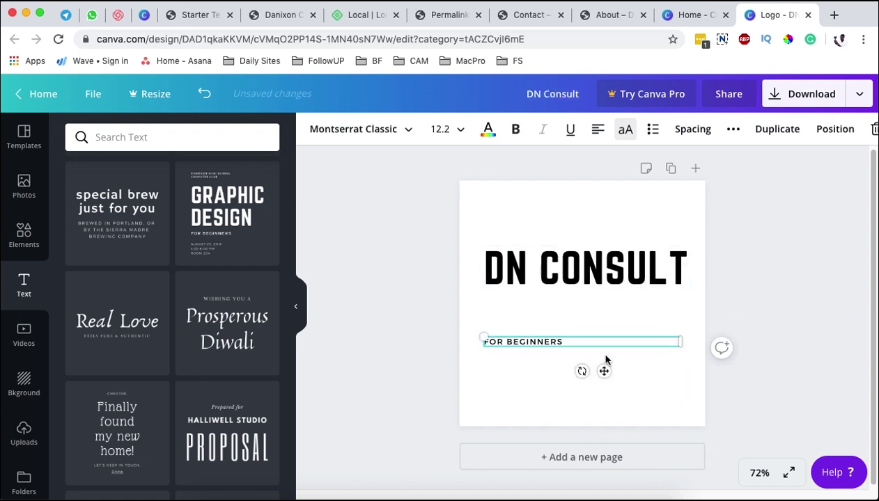
double_click(556, 344)
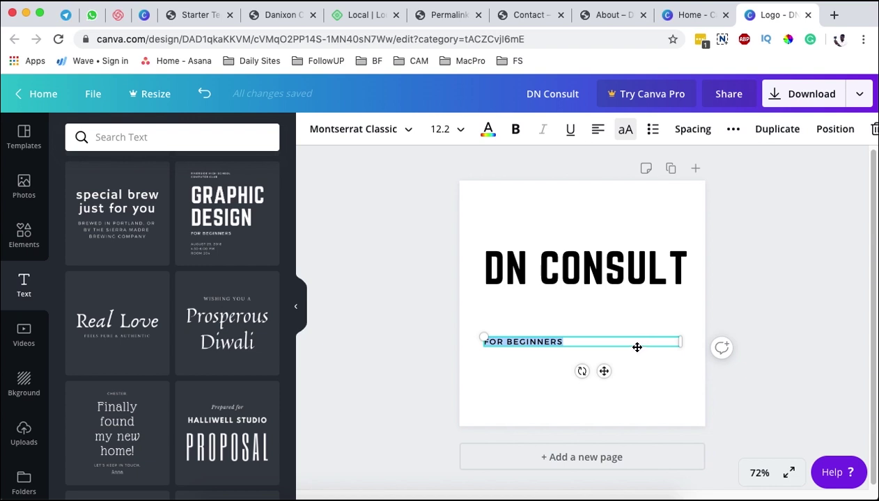
click(606, 397)
click(529, 350)
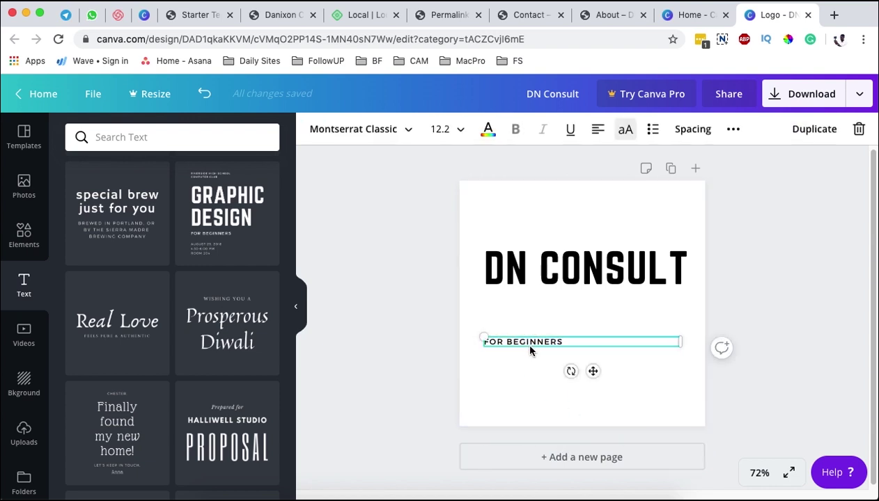
key(Delete)
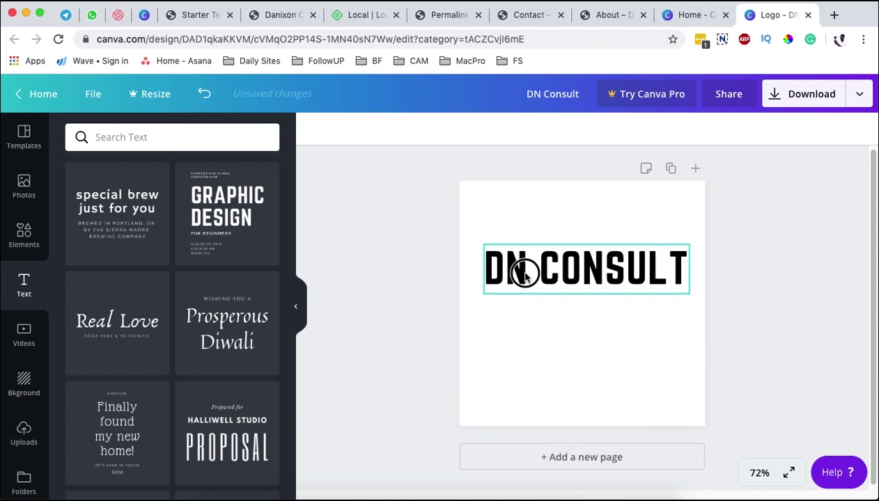
drag(525, 270, 562, 319)
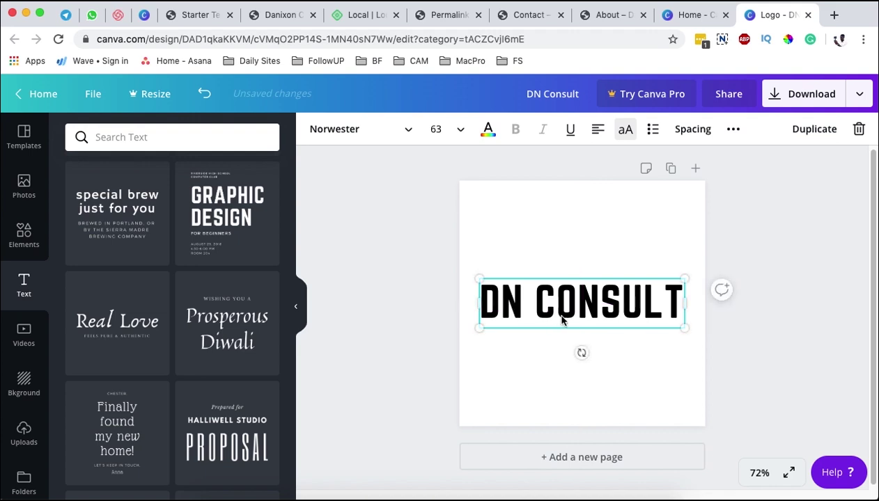
Add the grey slanted-top rectangle from the Elements shapes to the page
click(44, 243)
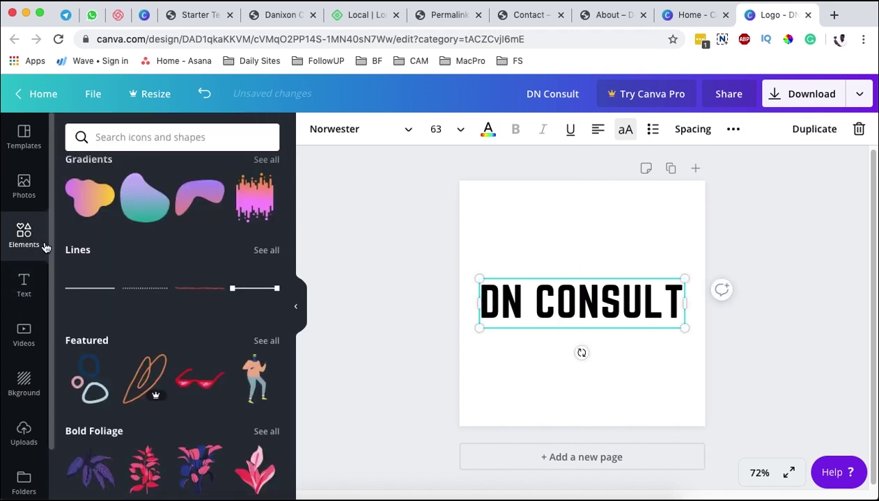
scroll(177, 375, down, 20)
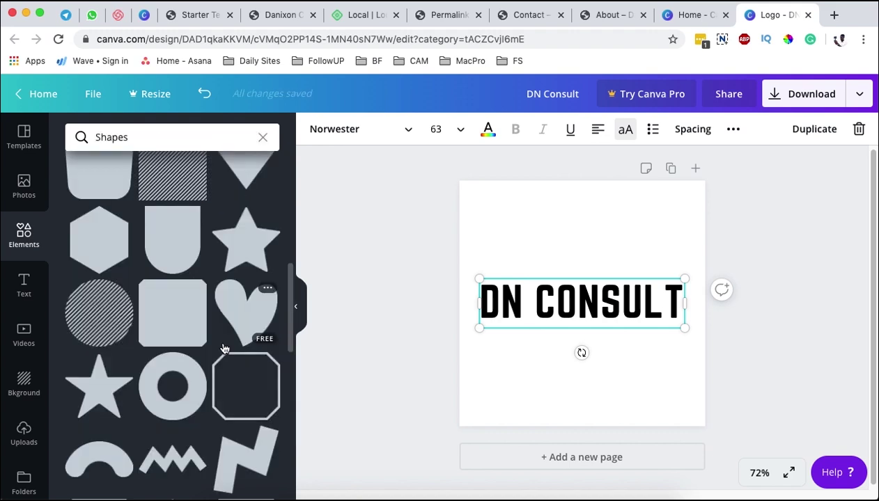
scroll(216, 334, down, 3)
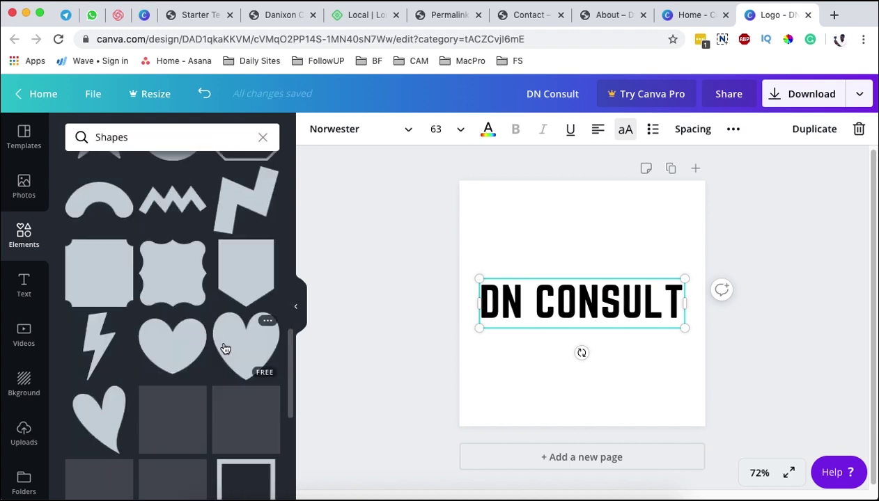
scroll(225, 348, down, 10)
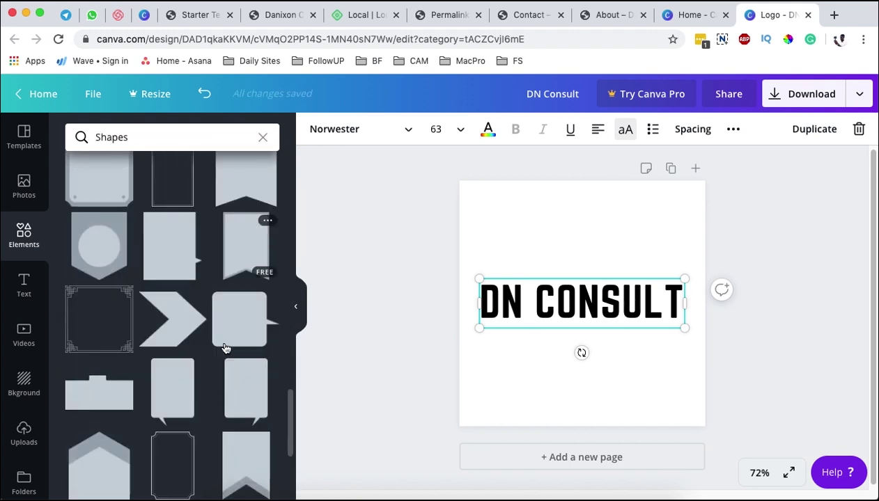
scroll(225, 348, down, 5)
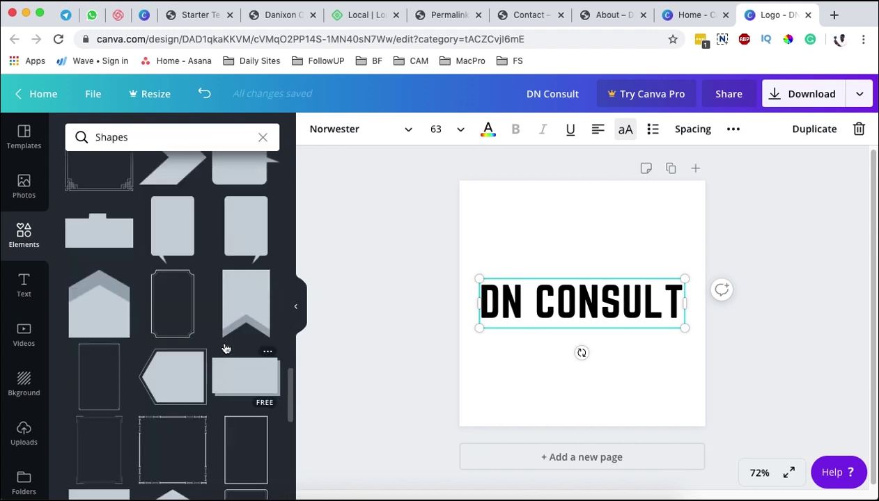
scroll(225, 348, down, 5)
scroll(225, 344, down, 8)
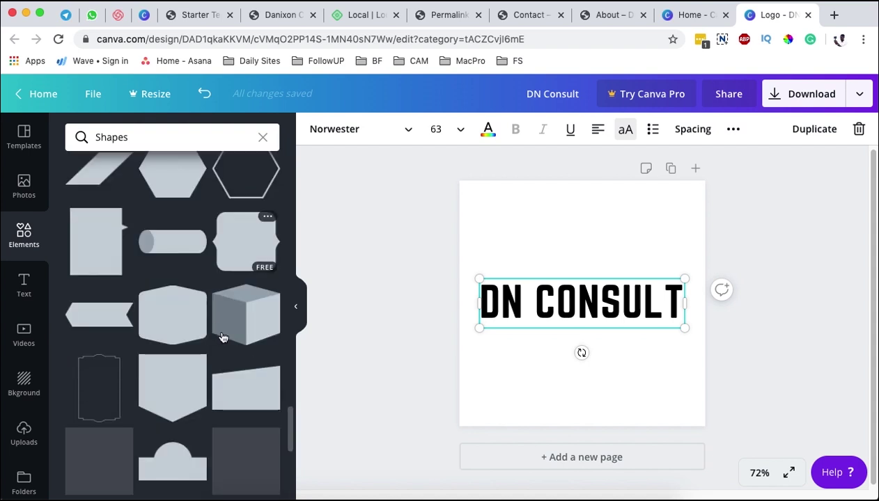
scroll(221, 348, down, 2)
click(273, 360)
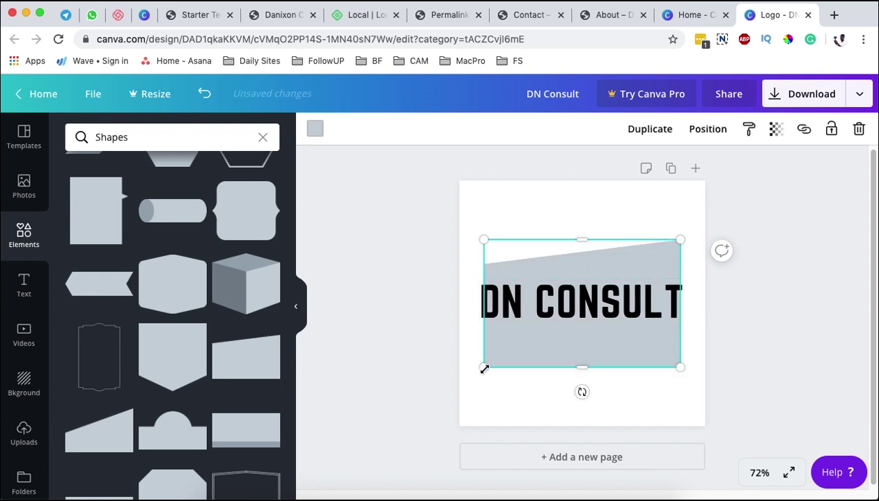
Resize the grey shape into a full-width band framing the DN CONSULT title
drag(484, 370, 627, 233)
drag(669, 194, 695, 178)
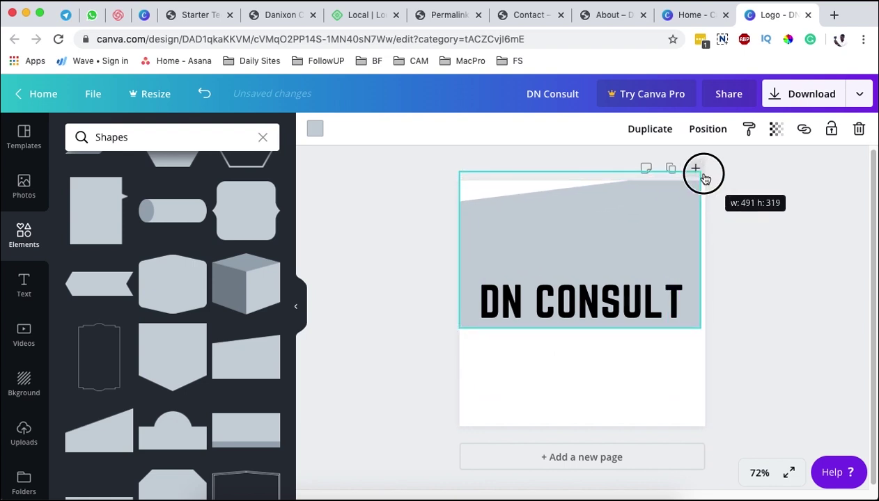
drag(705, 179, 706, 170)
drag(631, 242, 632, 244)
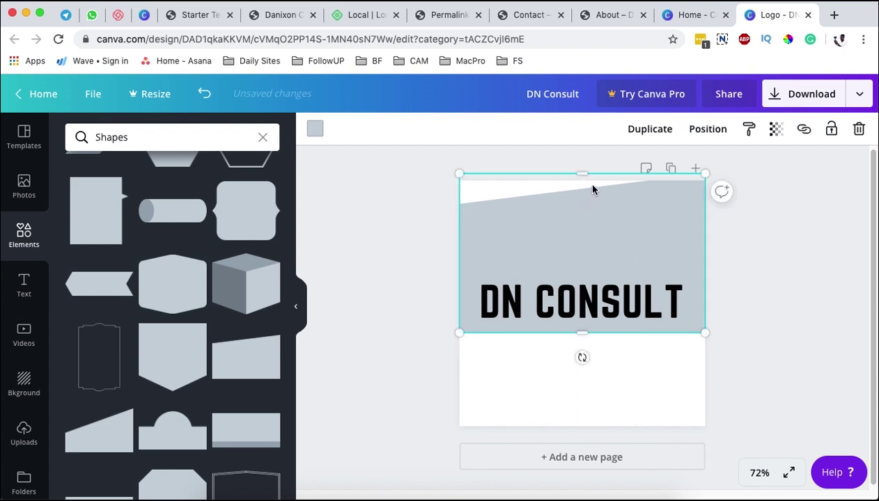
drag(587, 175, 583, 245)
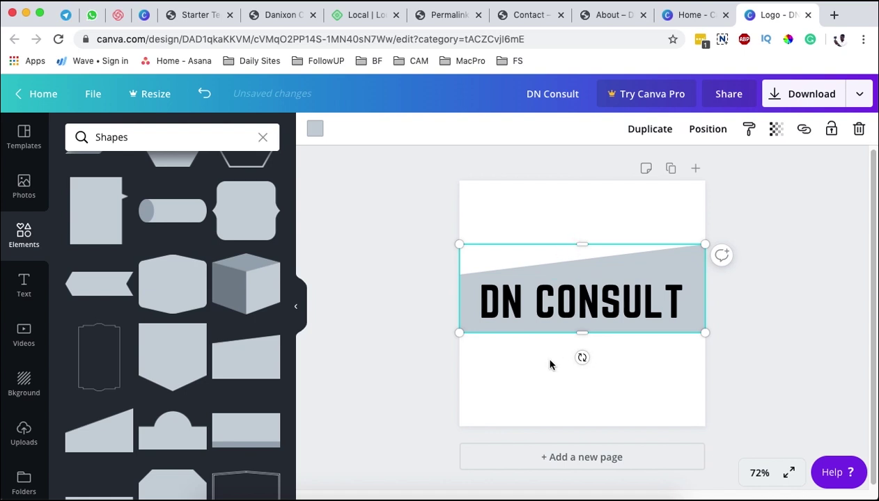
Lower the grey band's transparency setting to 43
right_click(663, 255)
click(658, 266)
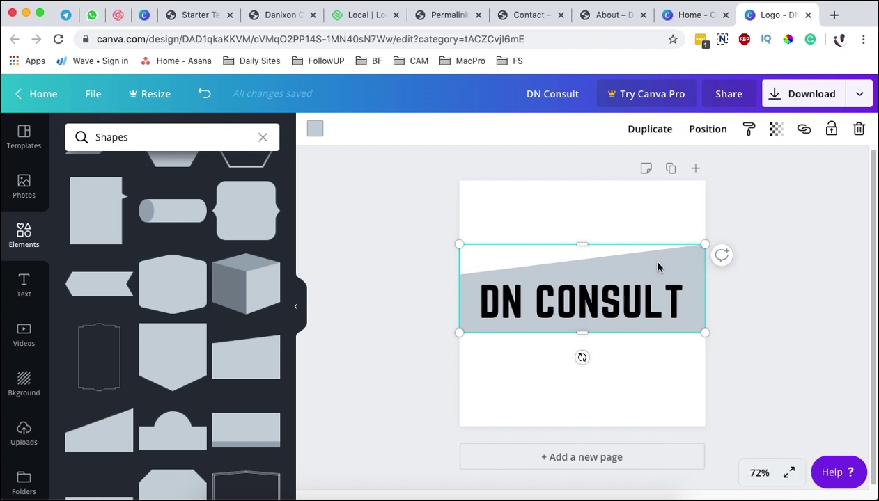
click(776, 129)
drag(752, 169, 691, 176)
Fill the band behind DN CONSULT with the light orange default colour
click(624, 166)
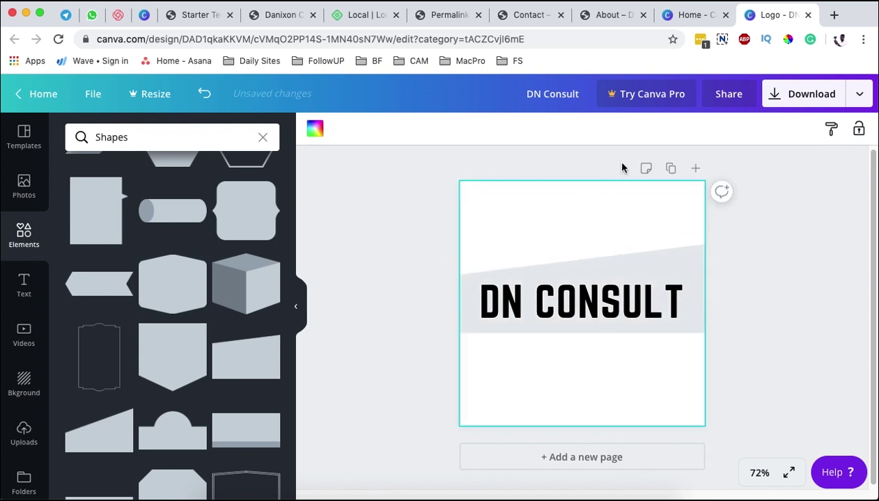
click(661, 257)
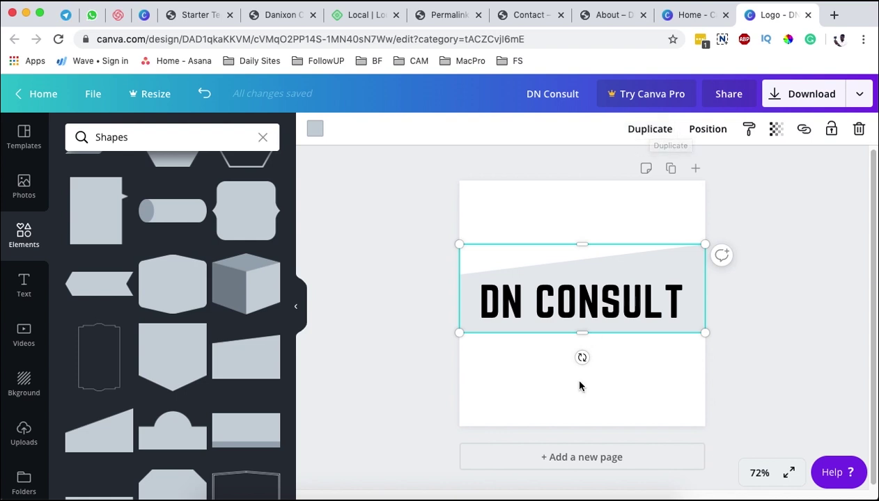
click(315, 129)
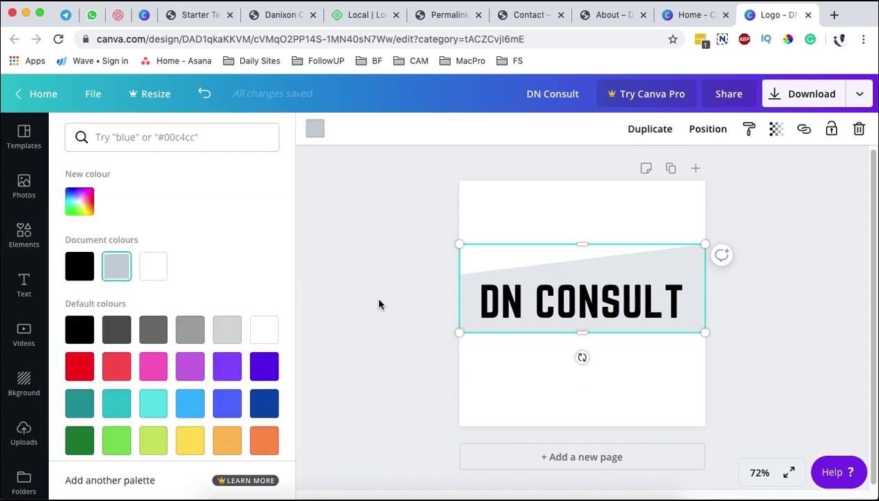
scroll(170, 338, down, 1)
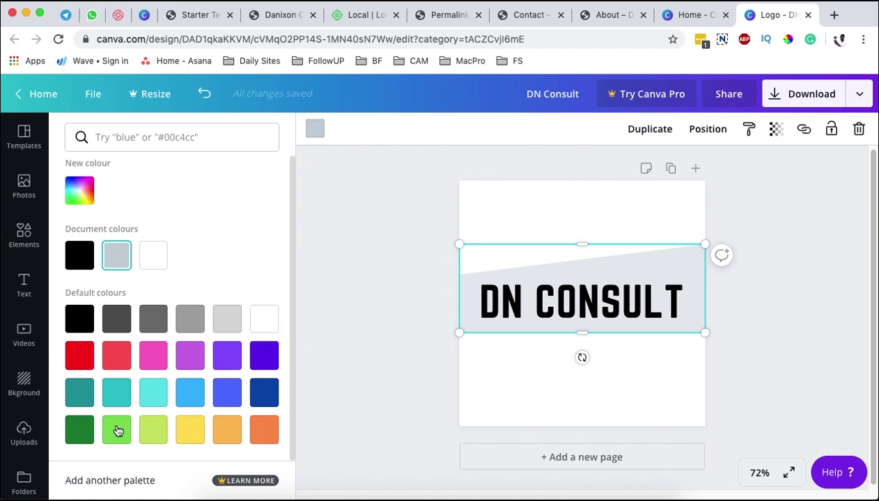
click(262, 434)
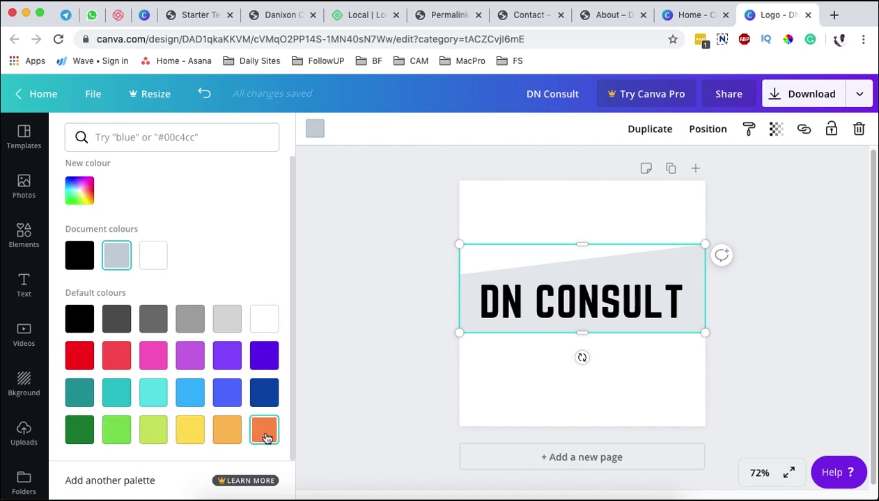
click(501, 301)
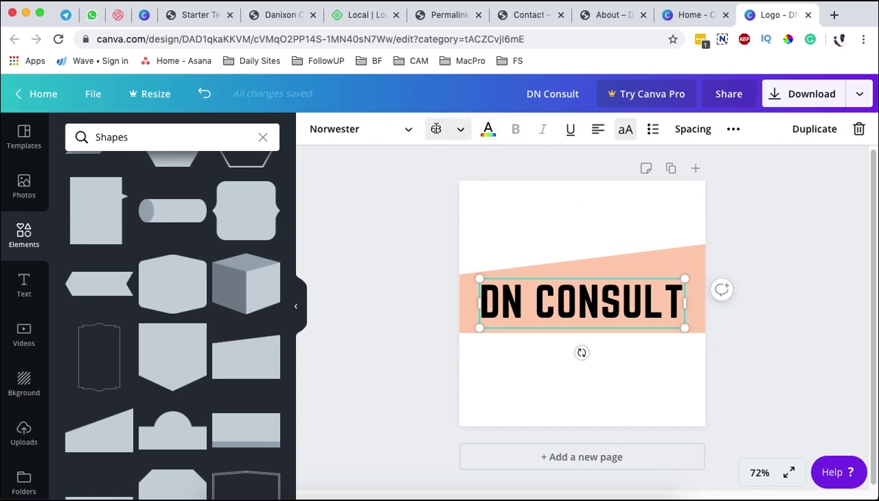
Check the font size and font list, keeping Norwester at size 63
click(461, 133)
click(463, 133)
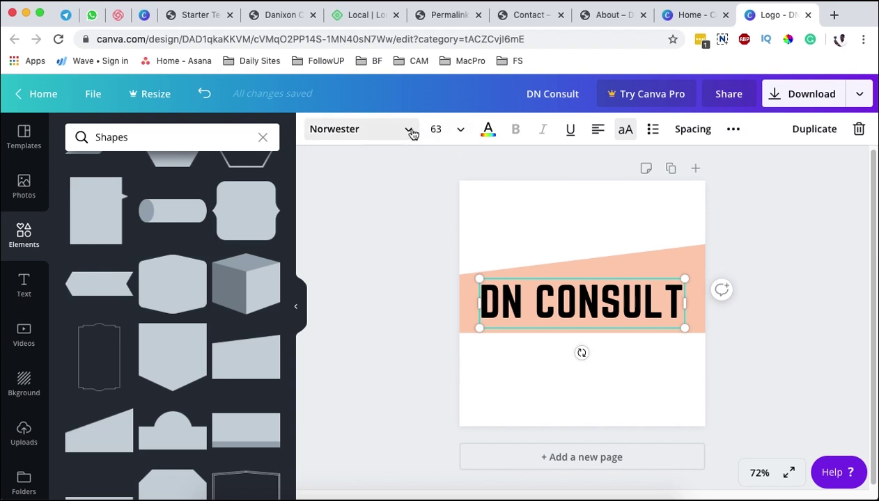
click(412, 134)
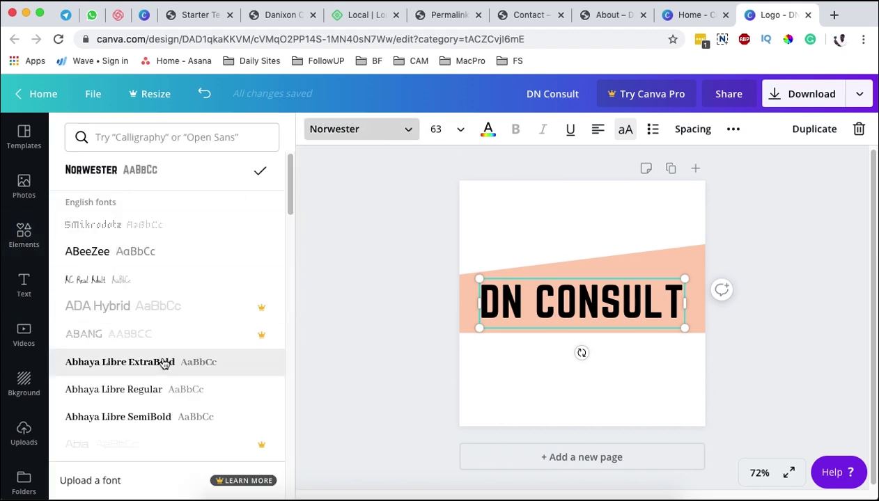
scroll(167, 348, down, 5)
scroll(170, 341, down, 15)
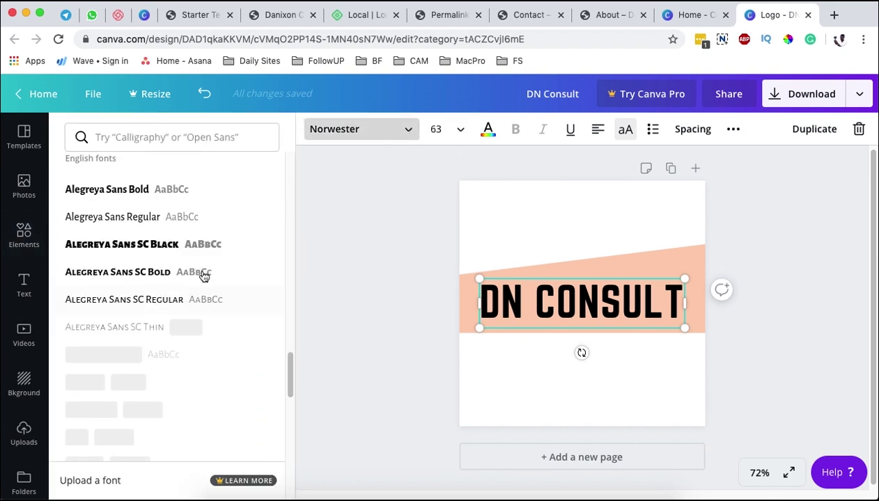
key(Escape)
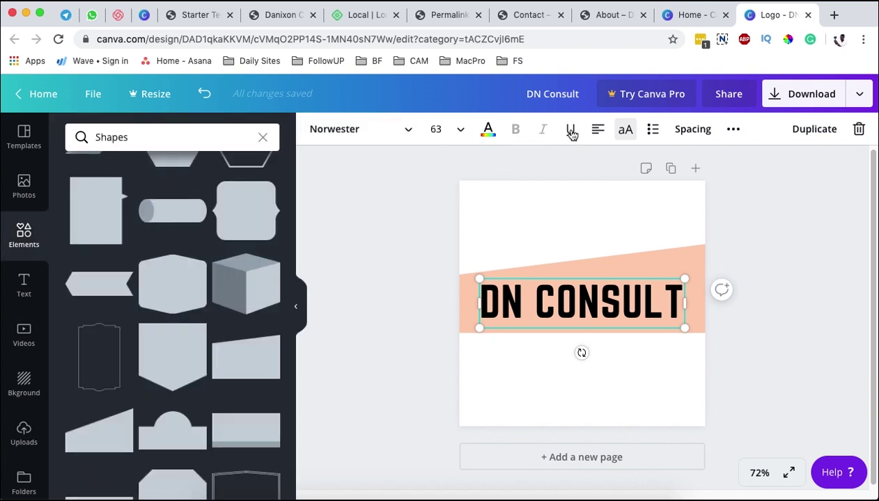
Colour the DN CONSULT text dark green from the default swatches
click(734, 131)
click(488, 129)
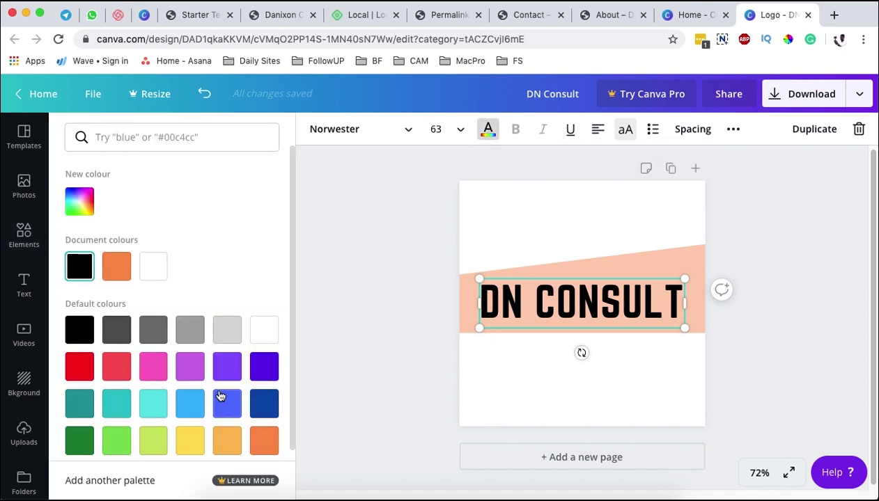
scroll(237, 412, down, 1)
scroll(195, 436, up, 1)
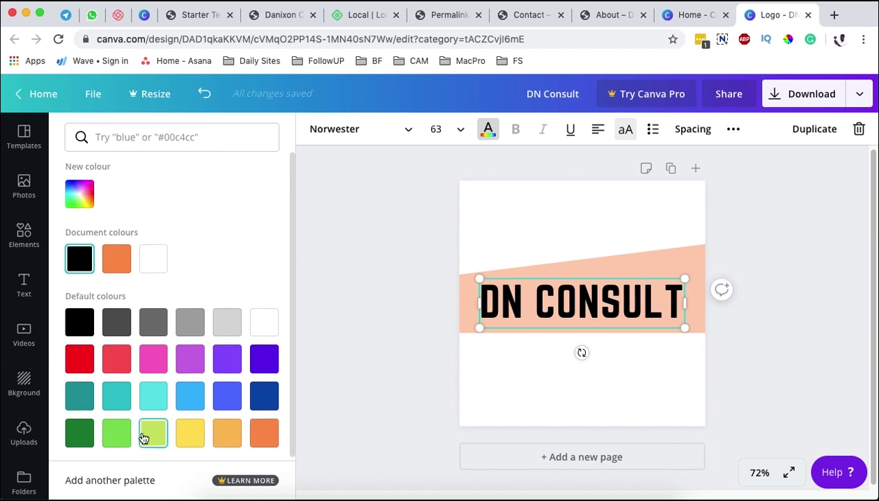
click(150, 437)
click(74, 433)
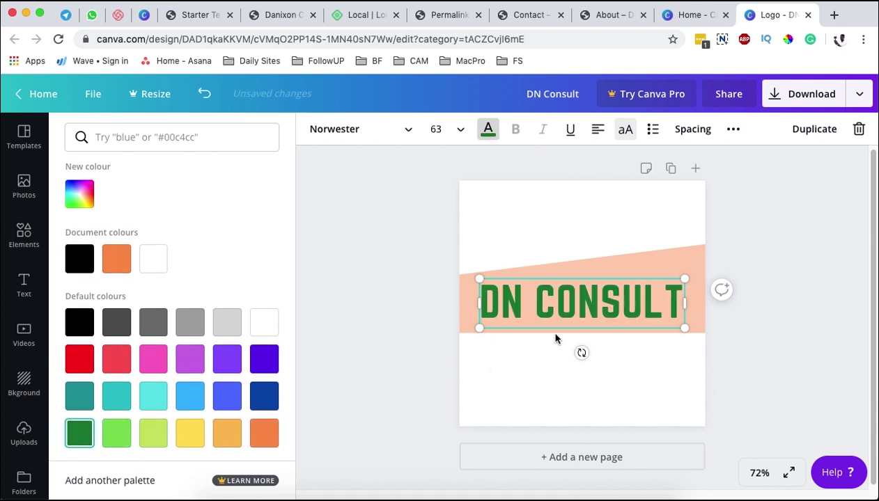
scroll(267, 415, down, 1)
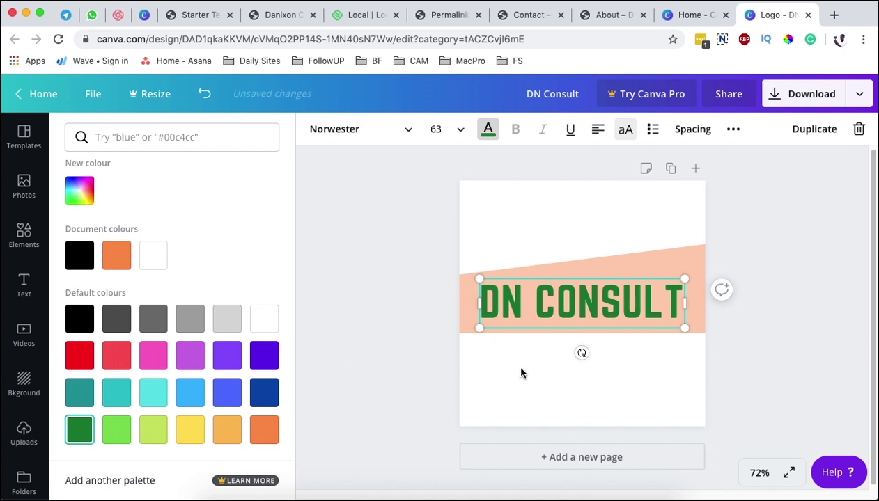
click(624, 263)
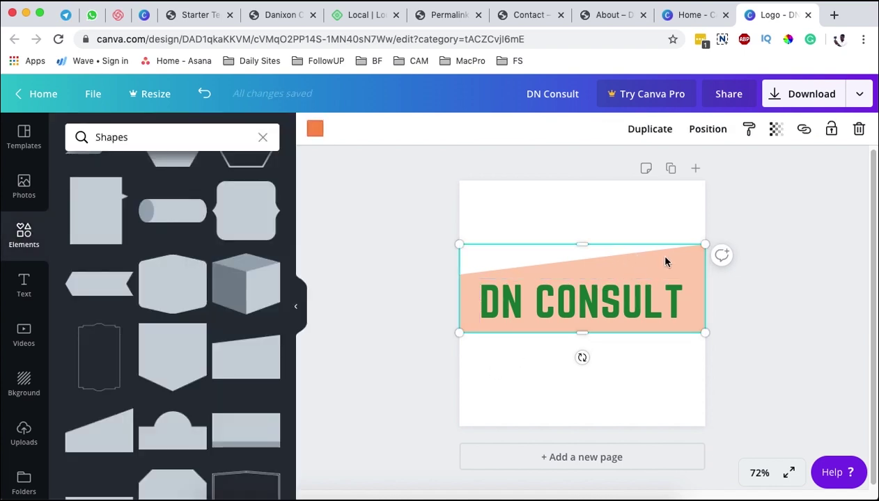
Keep the banner's orange colour and select the title together with the banner
click(315, 130)
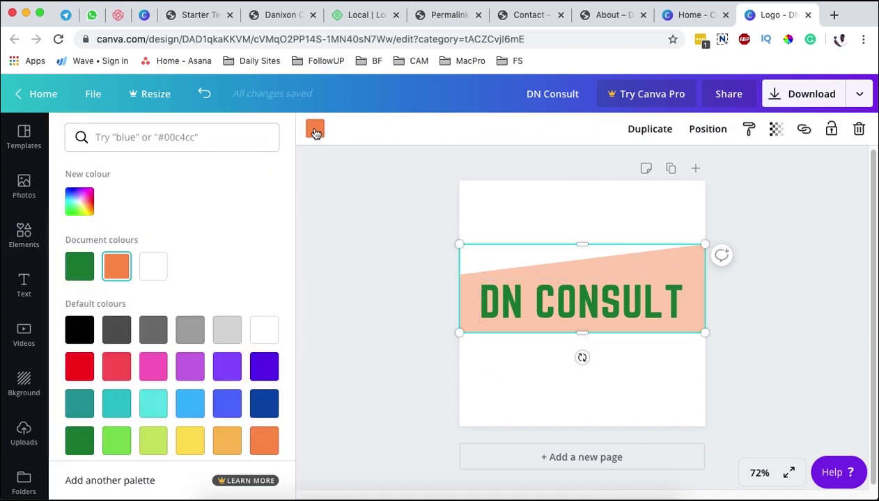
click(117, 265)
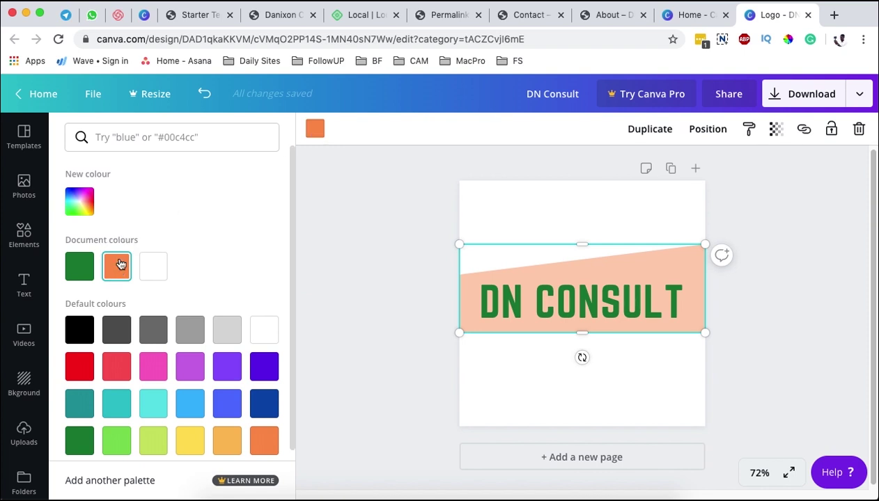
click(315, 129)
click(576, 304)
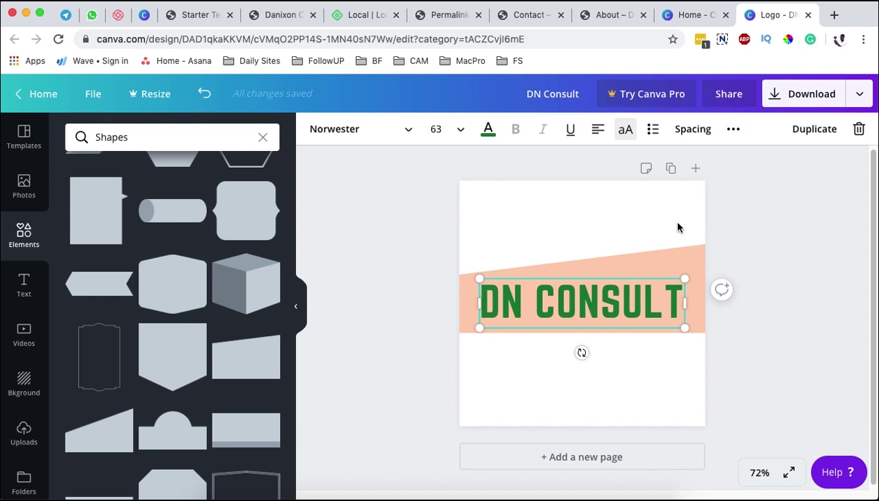
click(591, 224)
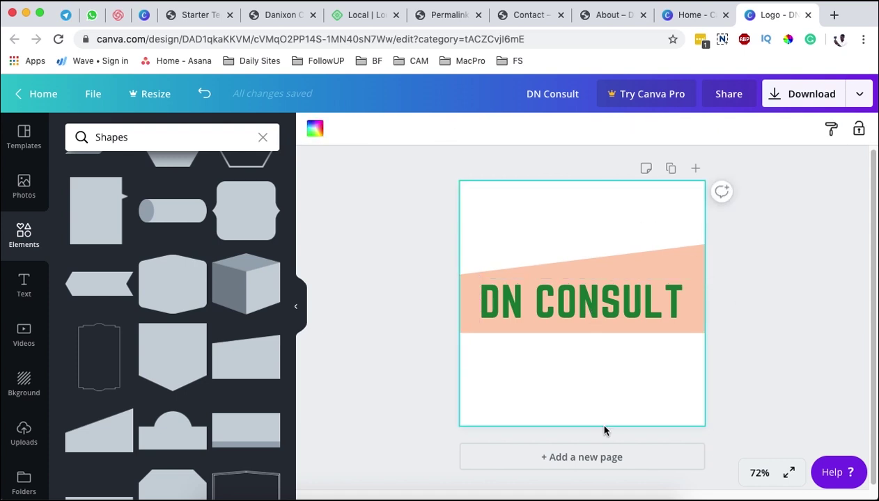
click(581, 301)
shift+click(602, 264)
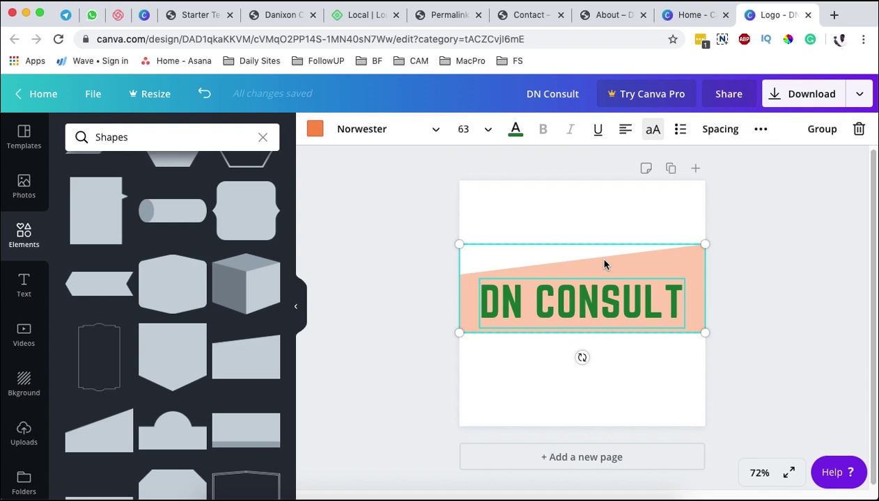
right_click(603, 264)
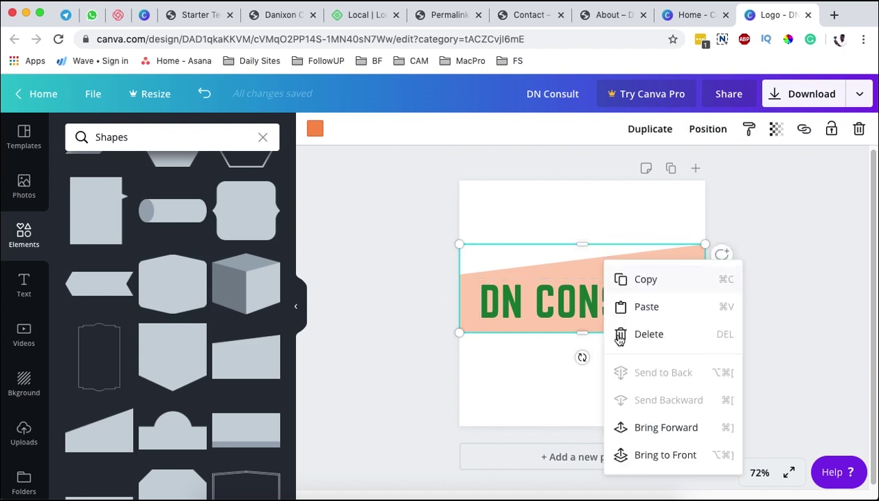
click(556, 201)
Group the DN CONSULT title with the peach banner, then ungroup them again
click(637, 255)
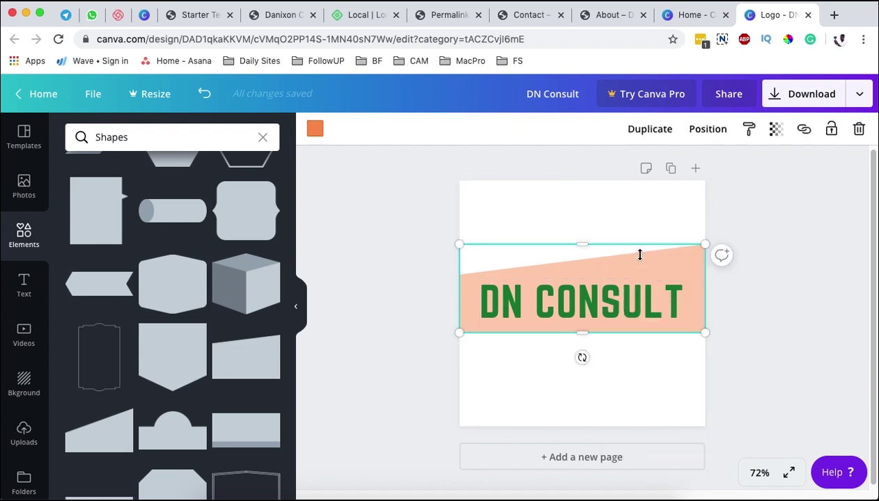
shift+click(634, 305)
click(808, 130)
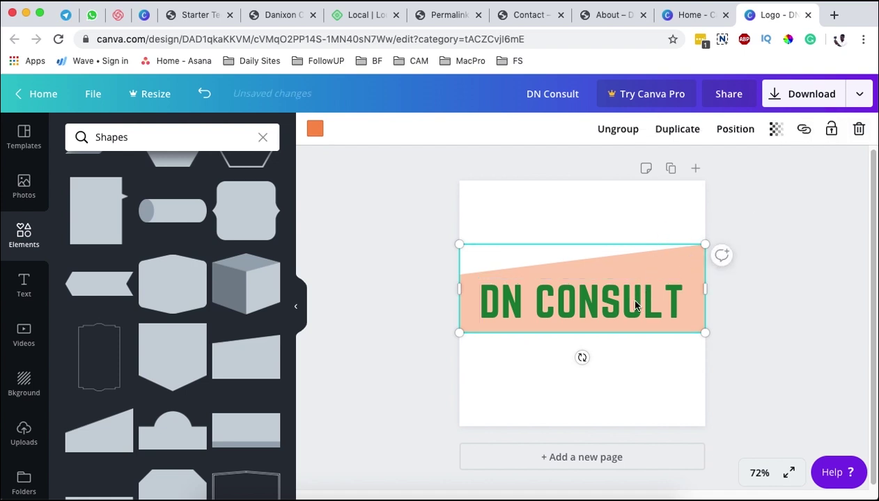
click(617, 128)
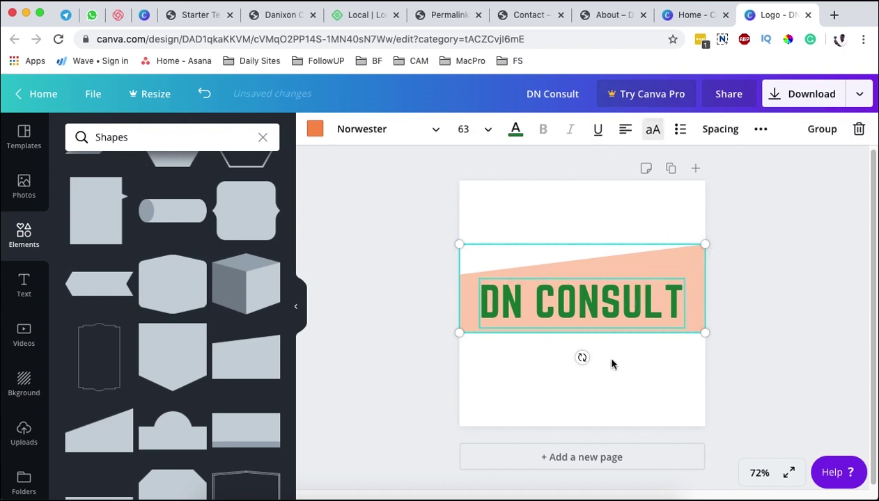
click(620, 381)
Clear the selection and bring up the Download and publishing options
click(605, 287)
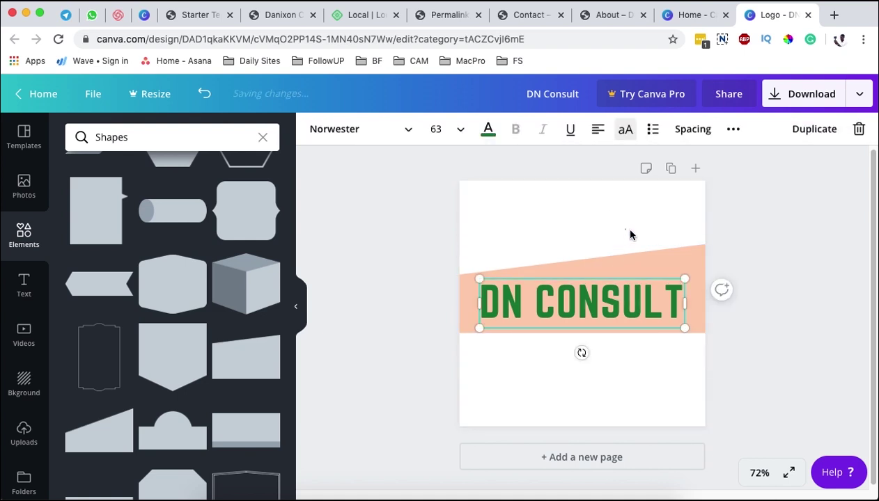
click(629, 236)
click(664, 266)
click(624, 295)
shift+click(658, 257)
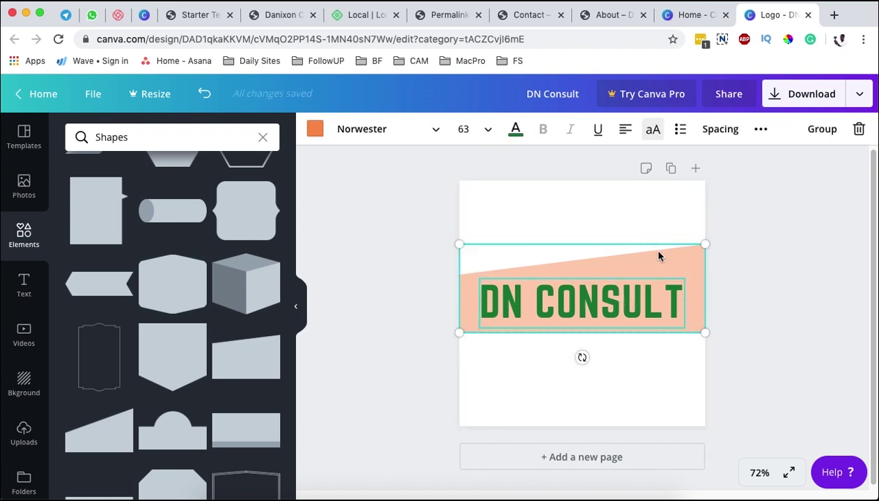
click(597, 395)
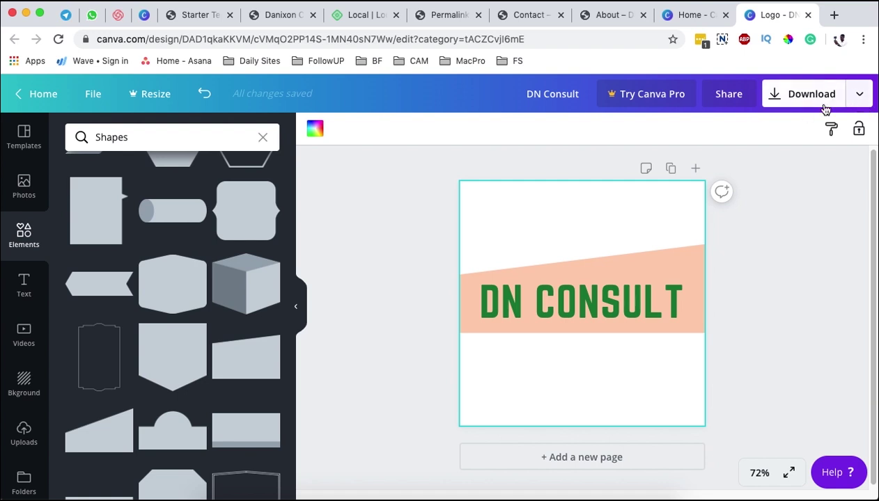
click(854, 100)
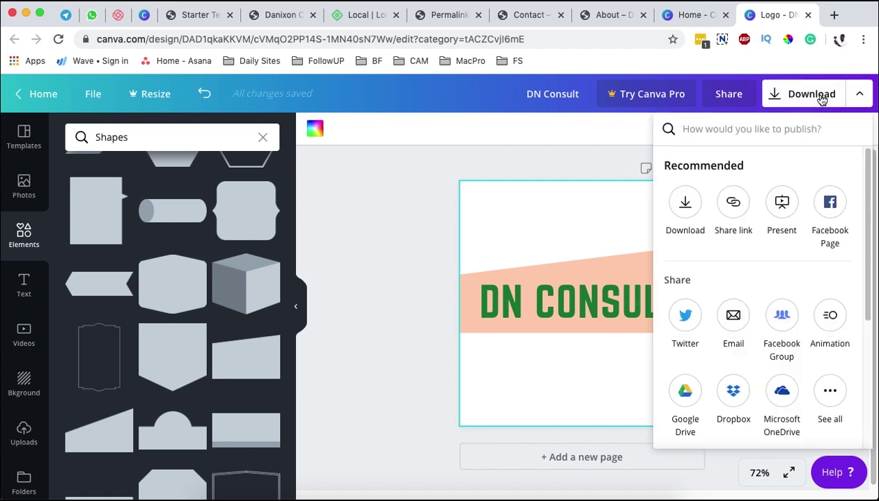
Download the logo as a PNG ('DN Consult (1).png') and close the 'Published successfully' popup
click(822, 100)
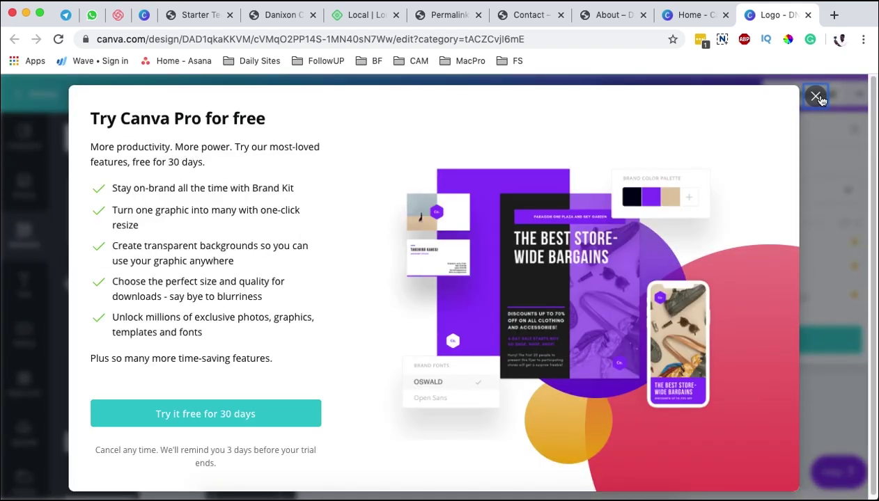
click(813, 95)
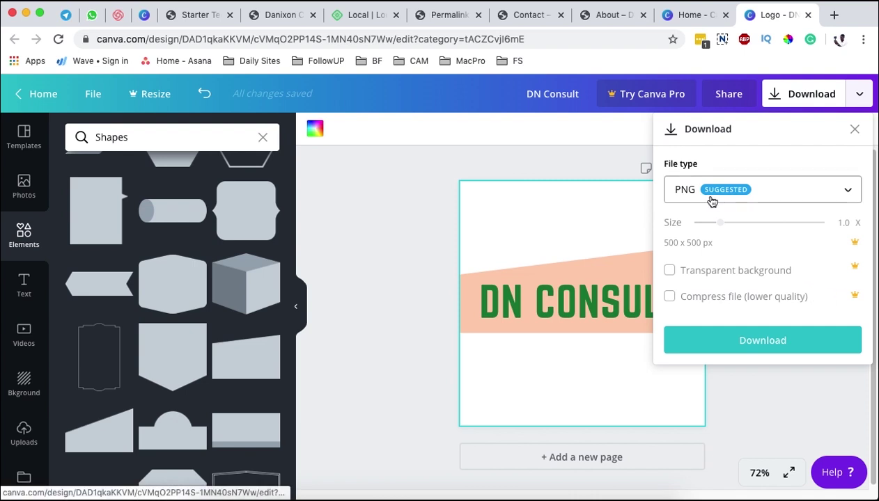
click(842, 195)
click(847, 194)
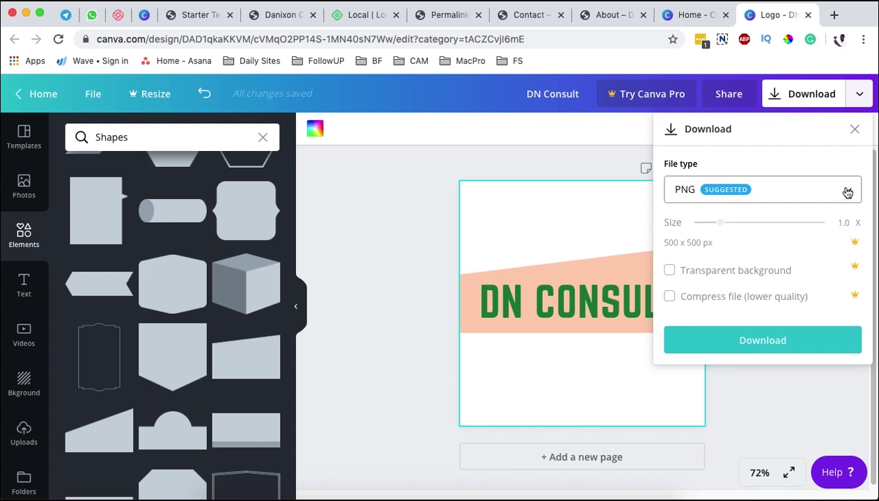
click(741, 345)
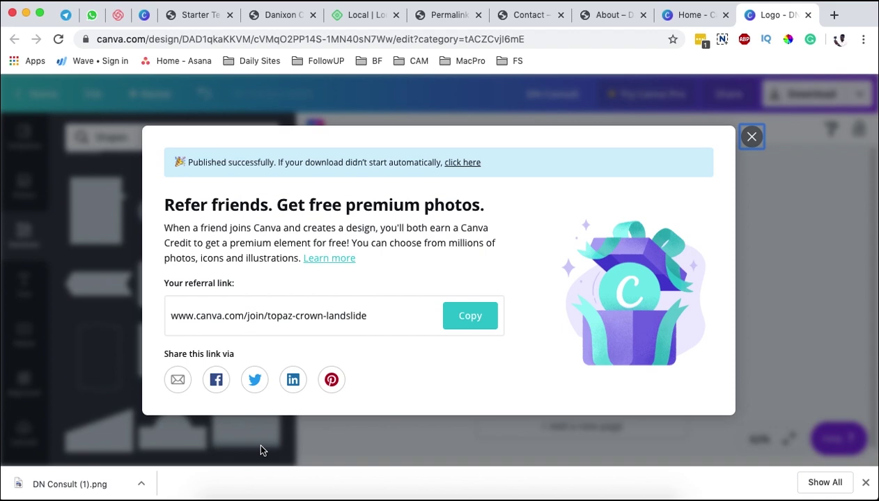
click(751, 136)
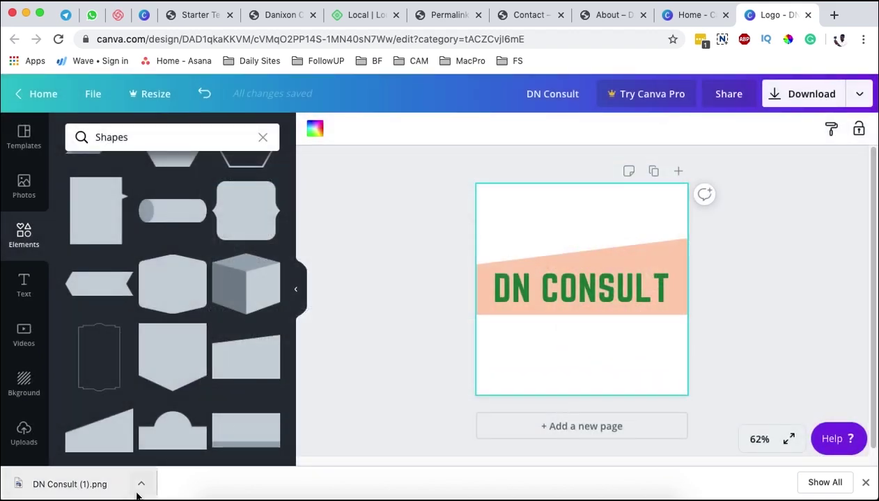
Reveal the download in Finder and rename 'DN Consult (1).png' on the Desktop to 'DN Consult.png'
click(140, 486)
click(177, 464)
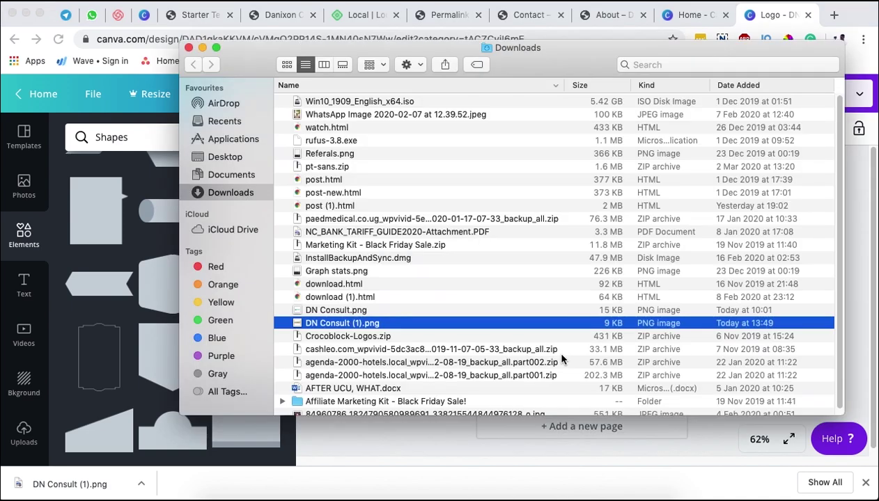
click(200, 161)
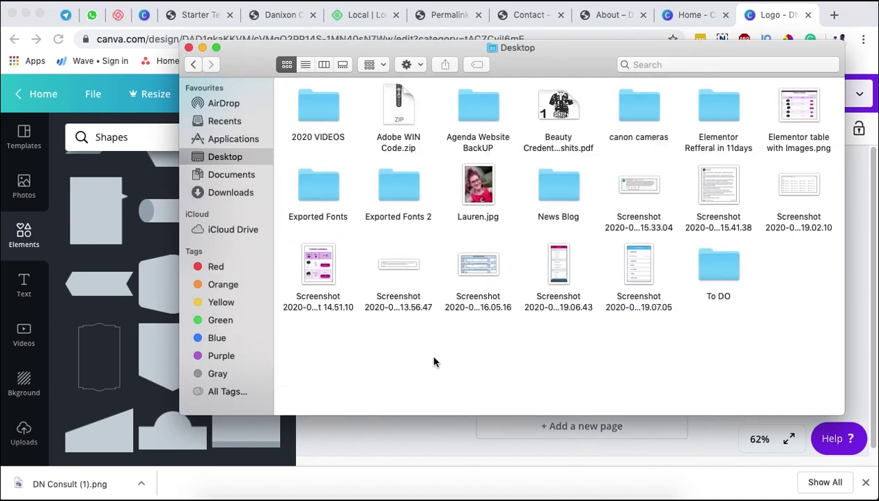
click(718, 143)
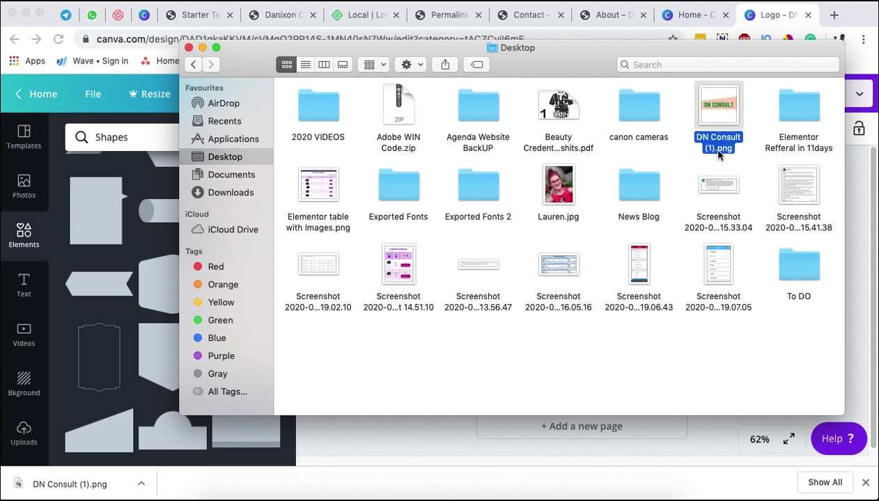
key(Return)
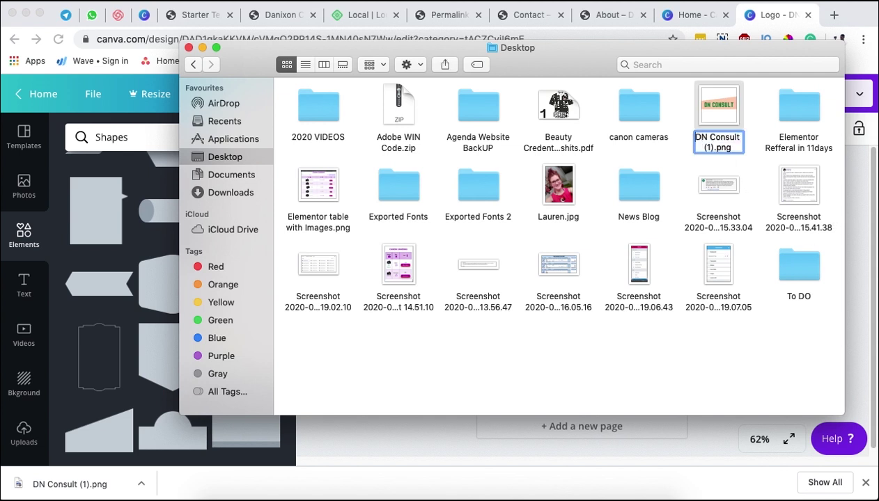
key(BackSpace)
key(BackSpace)
key(BackSpace)
key(BackSpace)
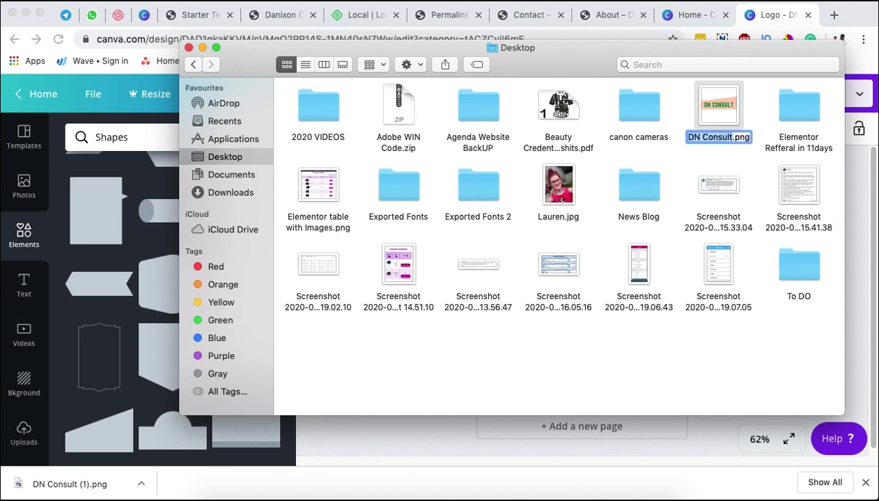
key(Return)
Preview the renamed logo image, then return to the Canva home page tab
double_click(730, 126)
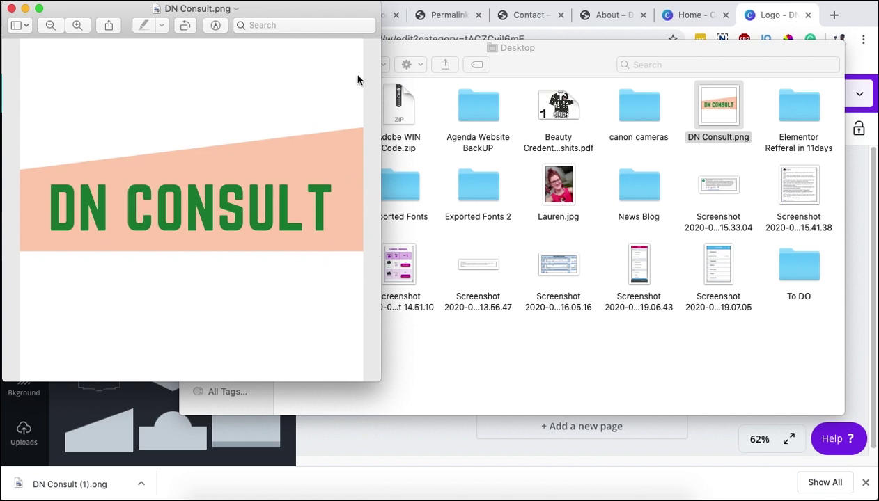
click(10, 8)
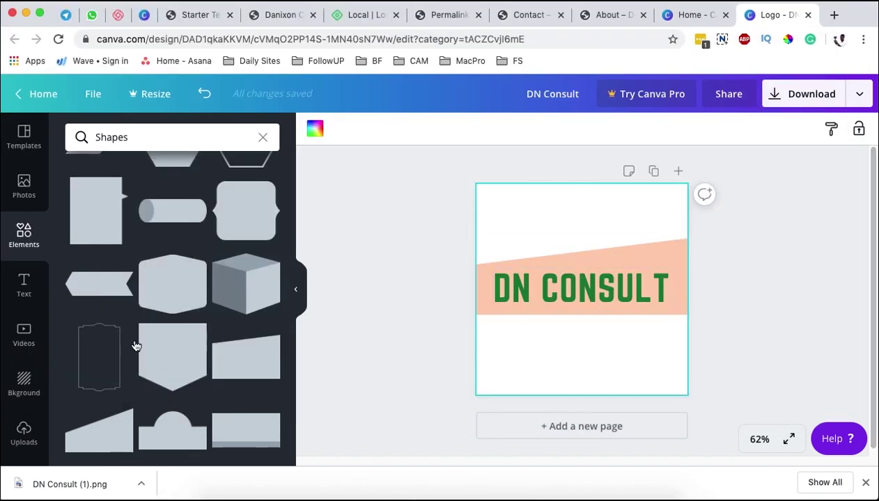
scroll(136, 346, down, 2)
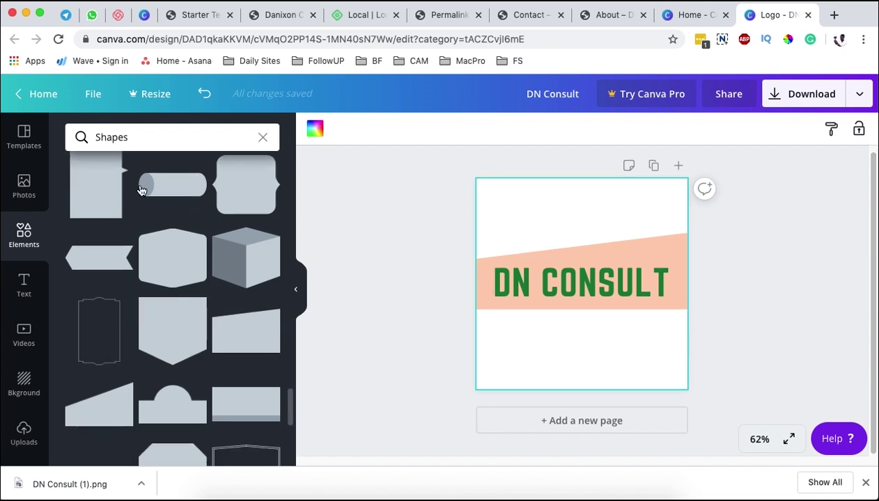
click(688, 15)
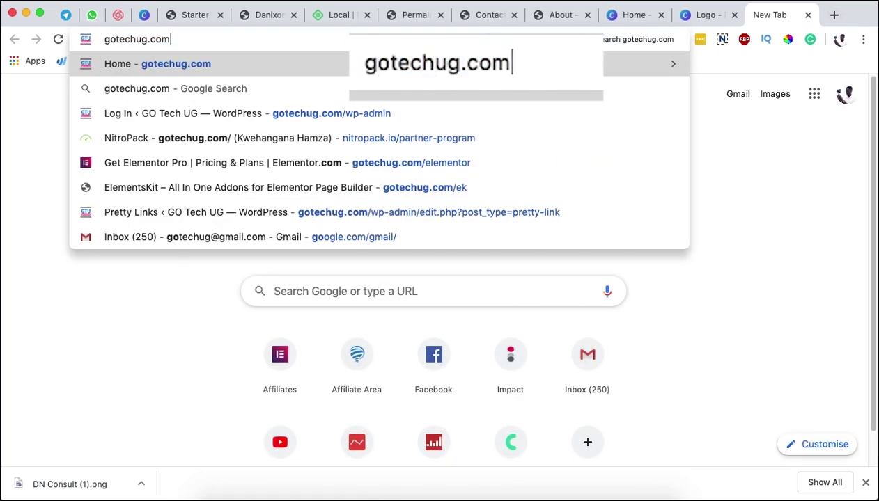
Load the Fiverr site in the new tab through the gotechug.com/fiverr address
text(/fiverr)
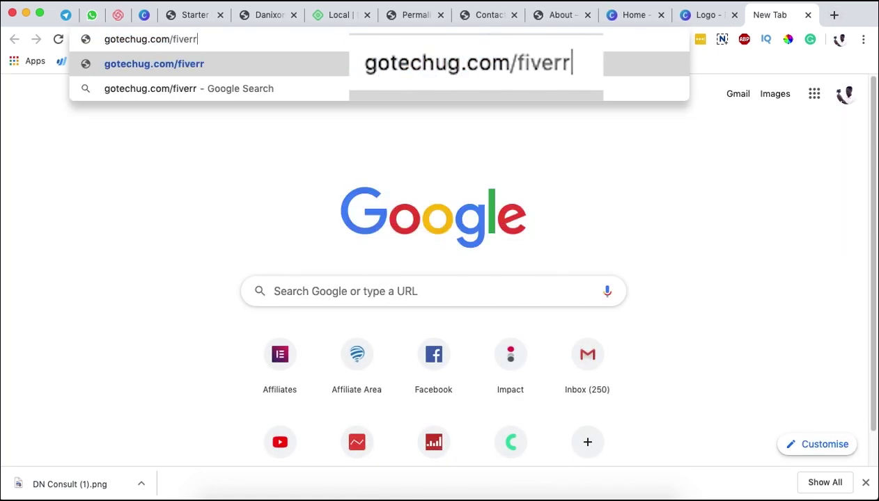
key(Return)
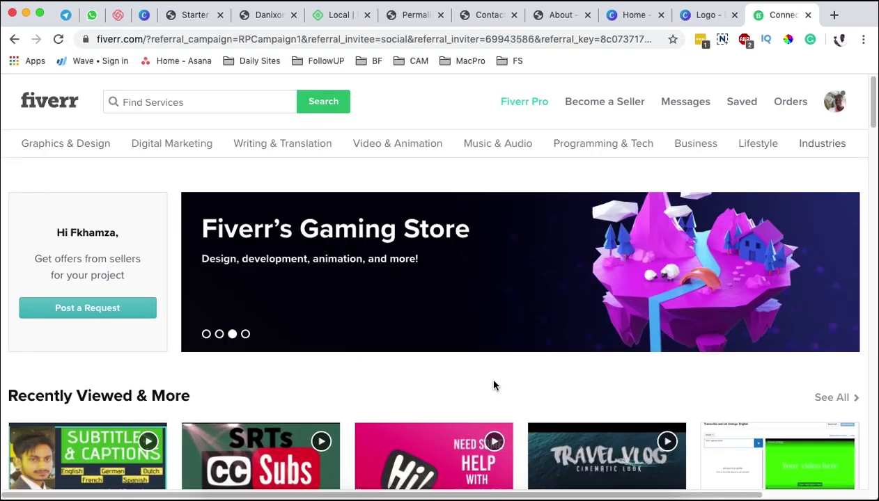
mouse_move(59, 153)
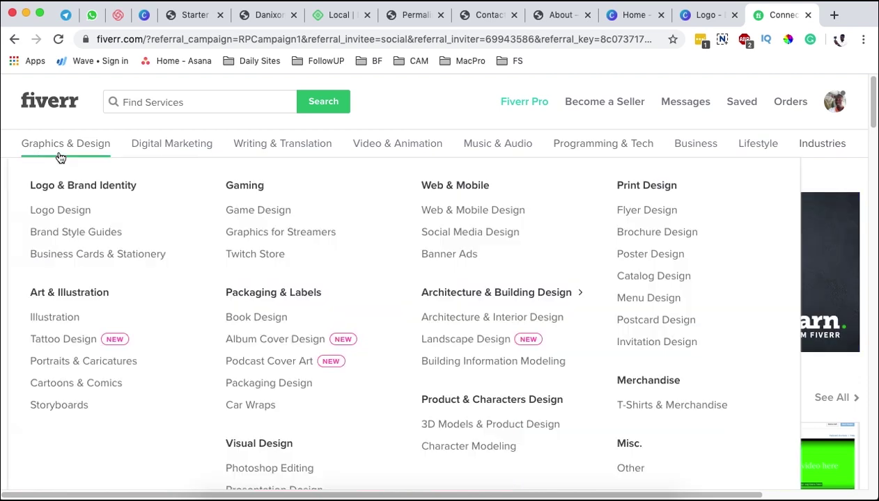
mouse_move(255, 149)
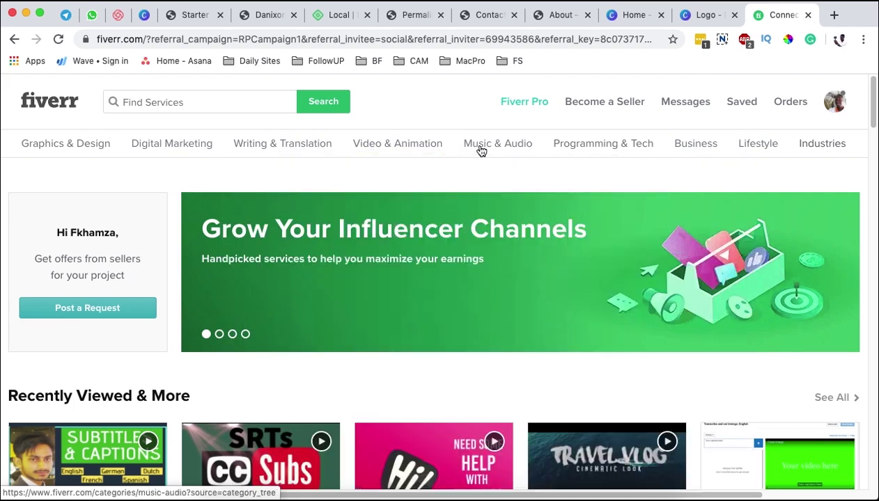
mouse_move(602, 152)
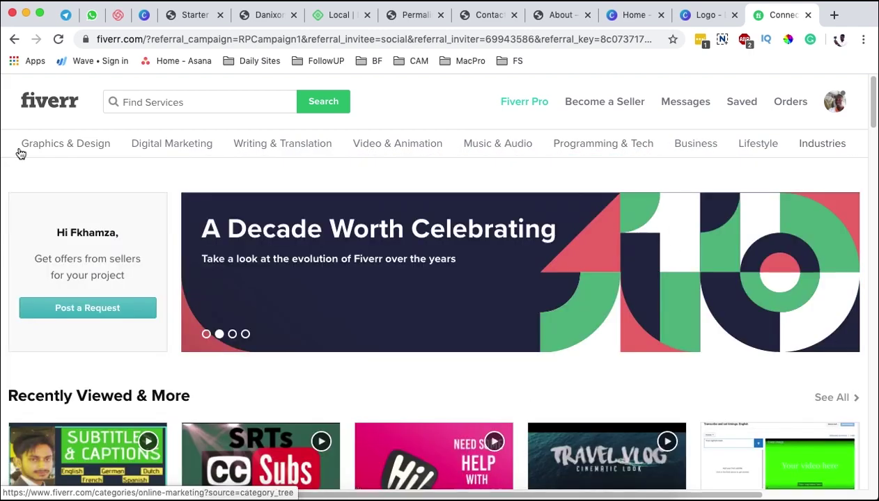
scroll(333, 387, down, 5)
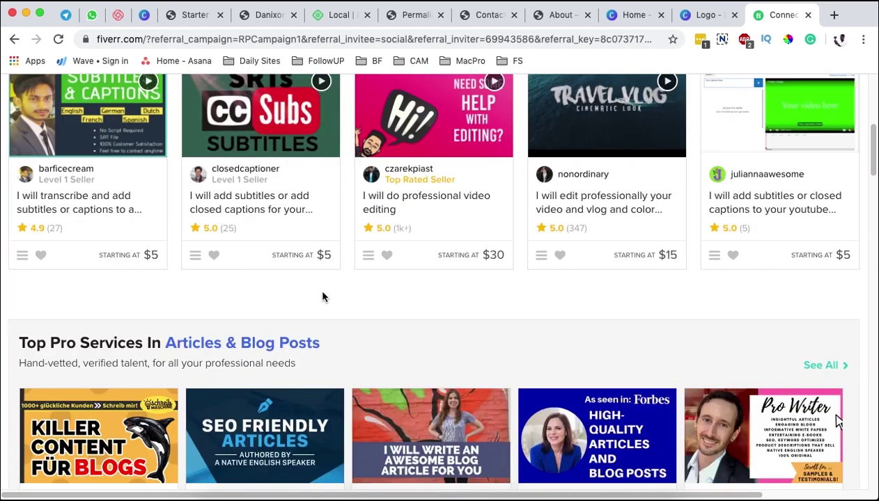
scroll(217, 252, up, 5)
Search Fiverr for 'logo design' services
click(165, 103)
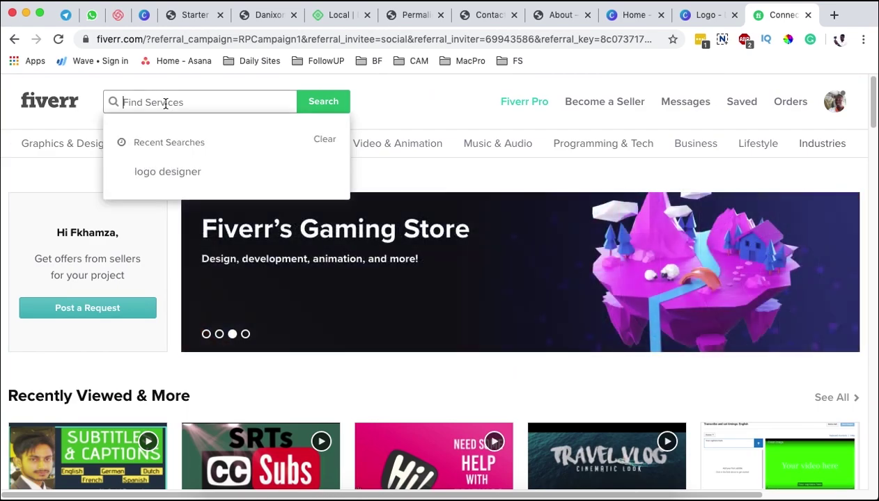
text(logo)
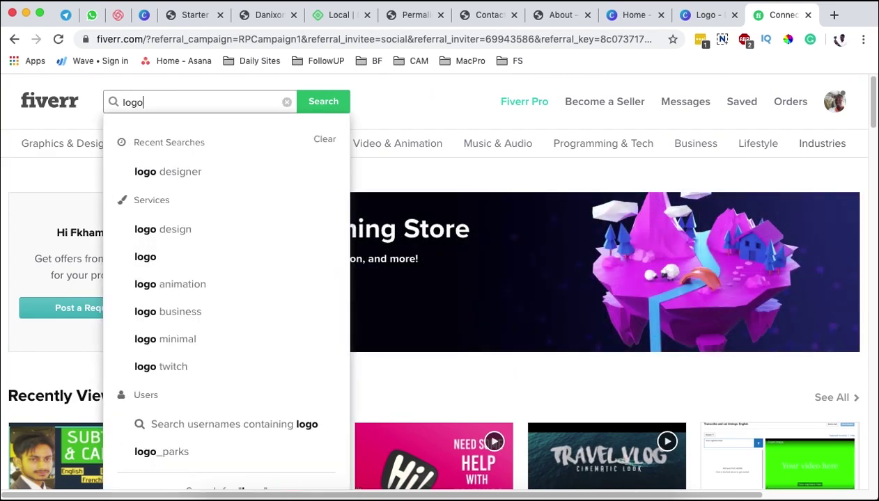
key(Down)
key(Down)
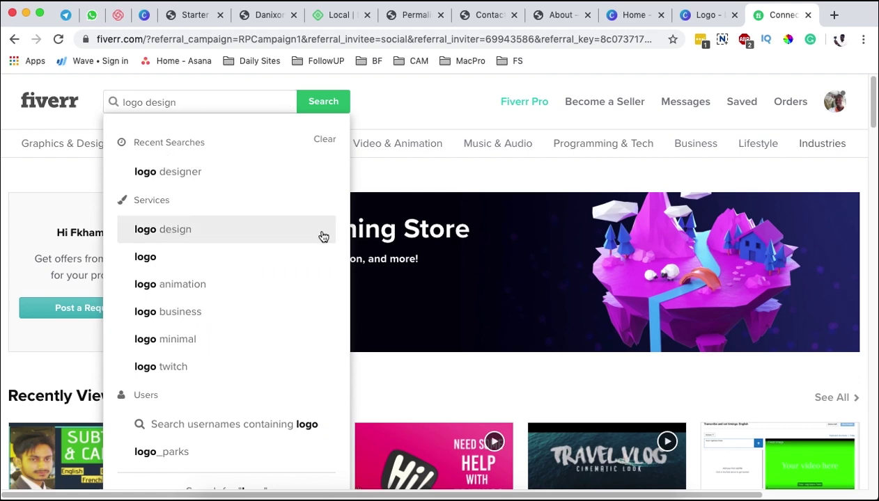
click(322, 237)
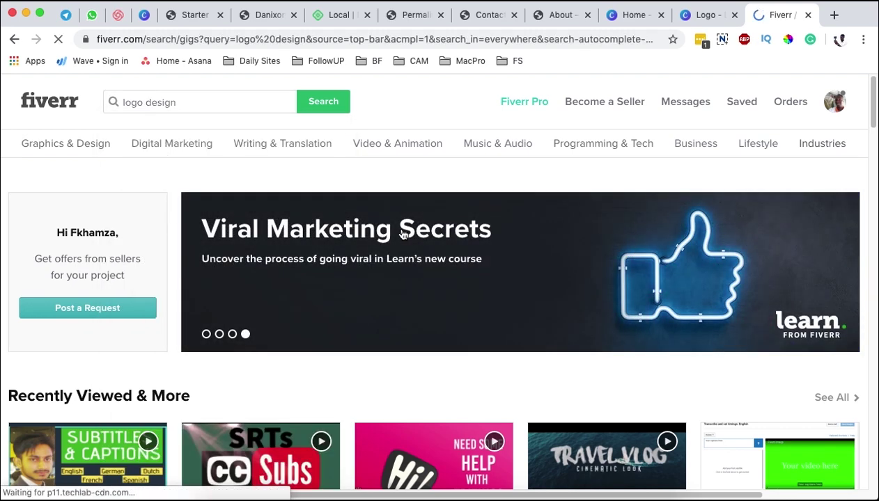
Browse the 83,486 logo design results, then close the Fiverr tab to return to the Canva logo
scroll(399, 255, down, 3)
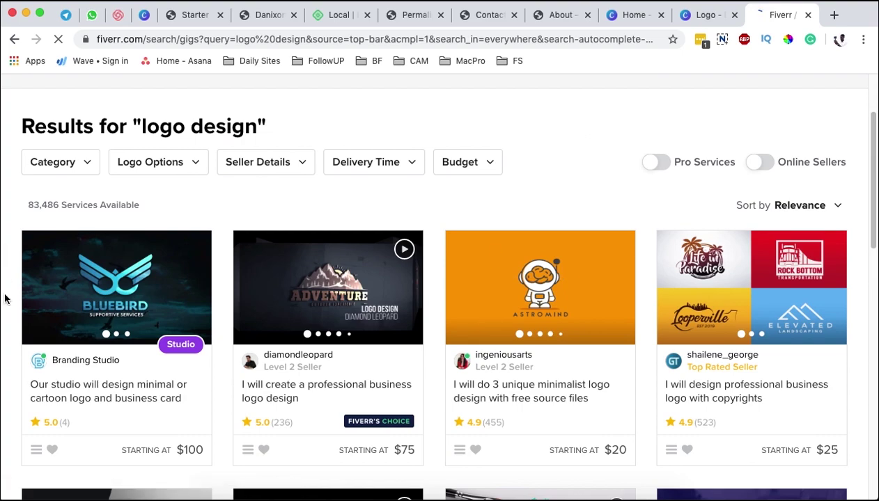
scroll(493, 299, down, 2)
scroll(492, 300, down, 3)
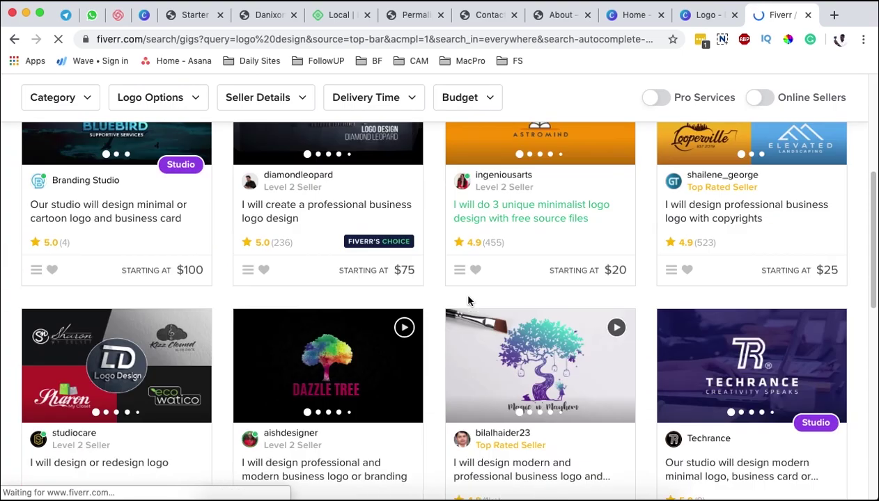
scroll(470, 367, down, 3)
scroll(687, 309, down, 7)
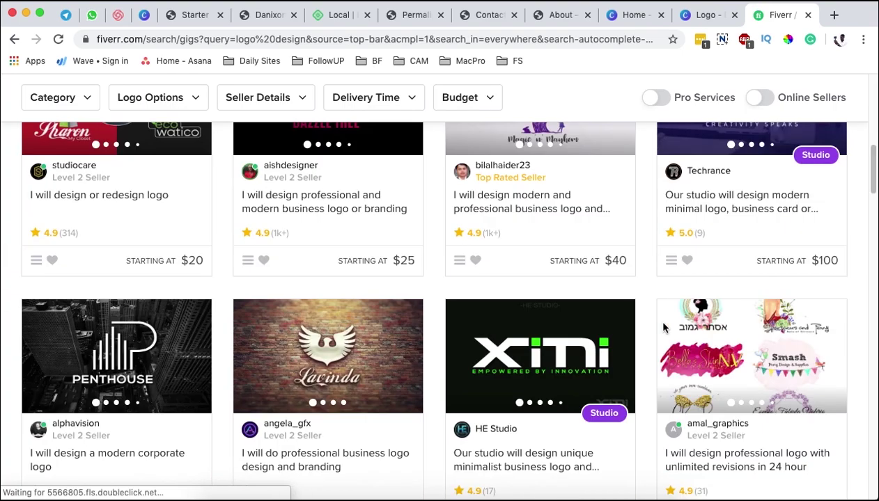
scroll(665, 327, down, 10)
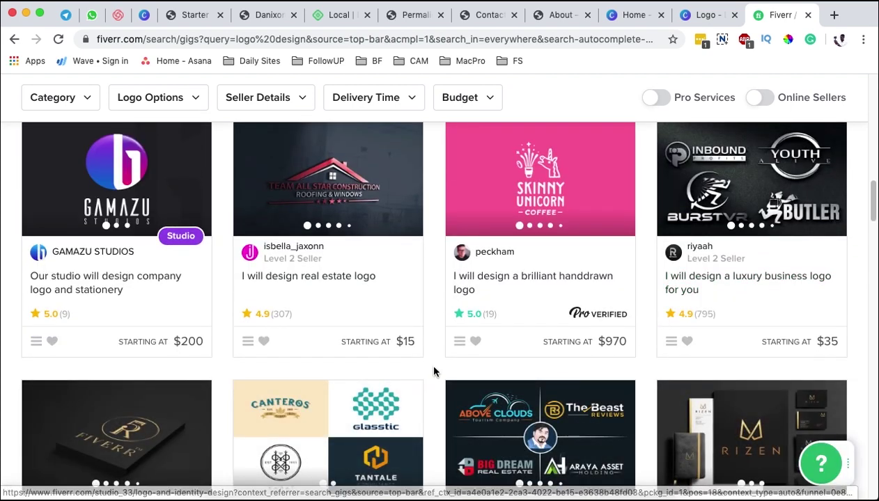
scroll(436, 374, down, 2)
scroll(436, 374, down, 3)
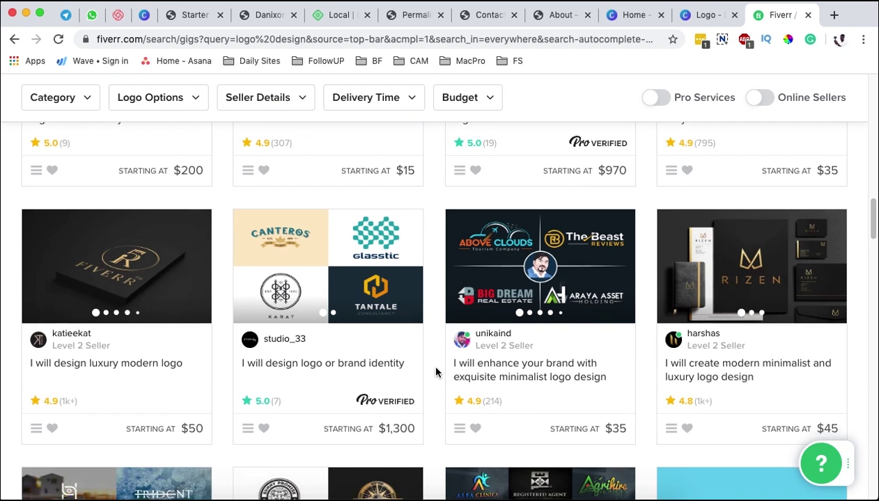
scroll(436, 374, down, 1)
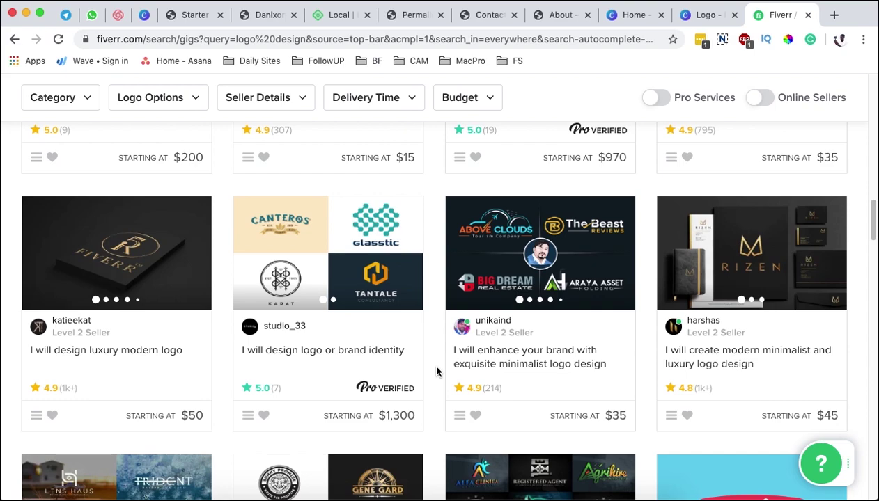
scroll(436, 402, down, 15)
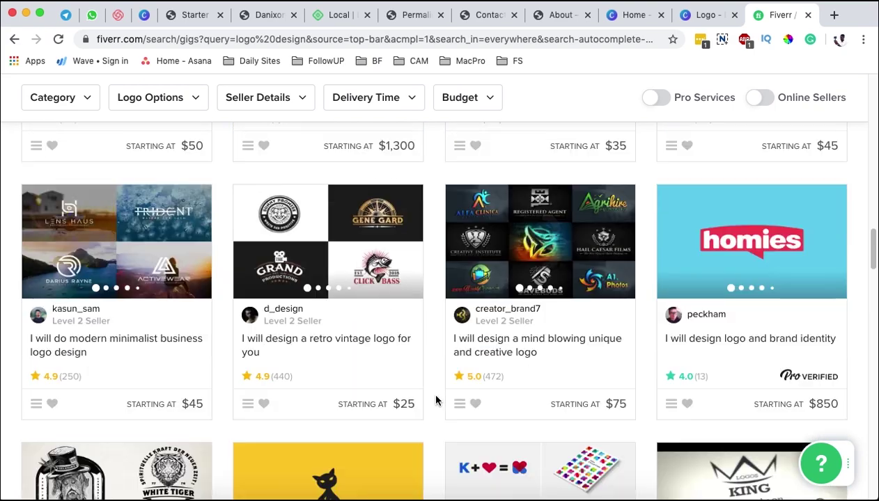
scroll(433, 208, up, 10)
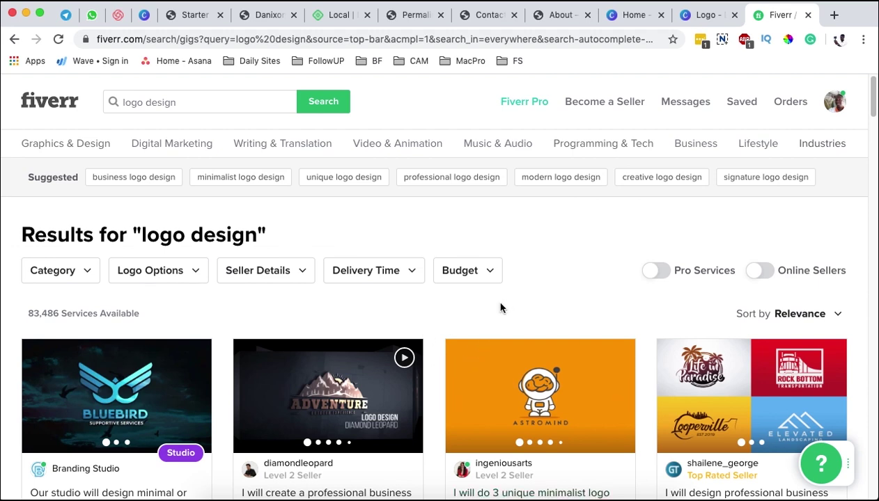
scroll(437, 369, down, 4)
key(super+w)
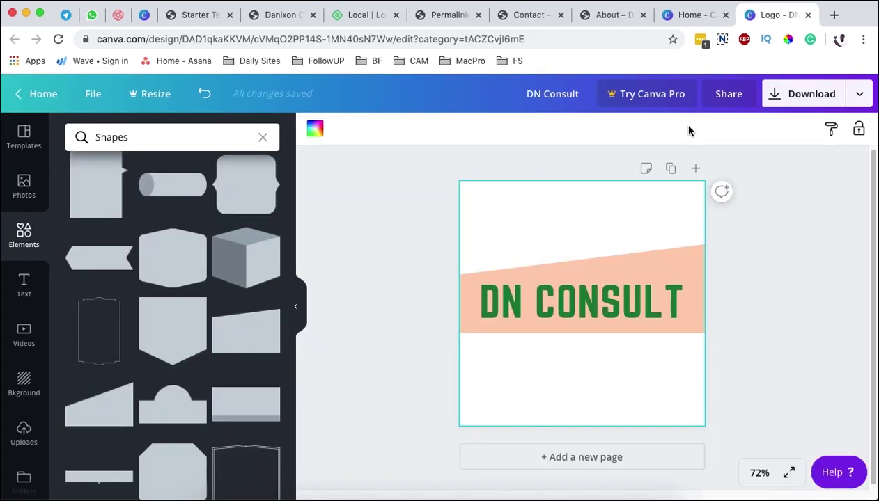
Close both Canva tabs and return to the WordPress Permalink Settings page
click(808, 16)
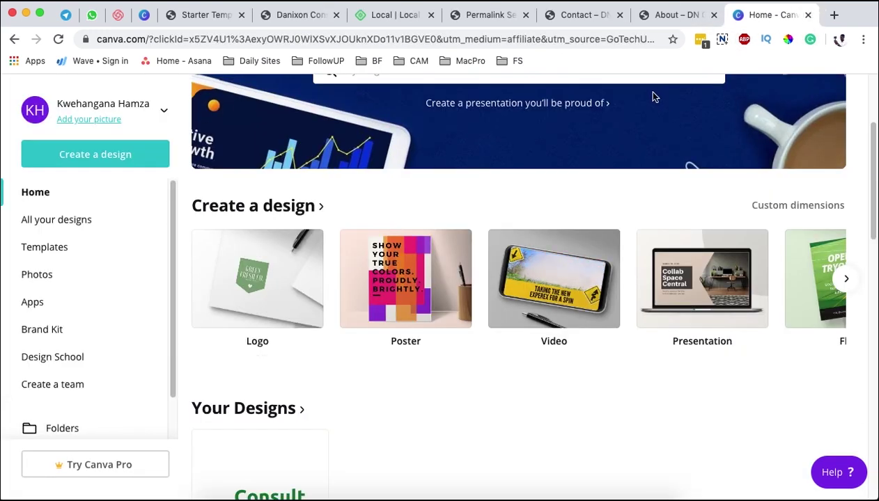
click(807, 15)
click(629, 20)
click(534, 20)
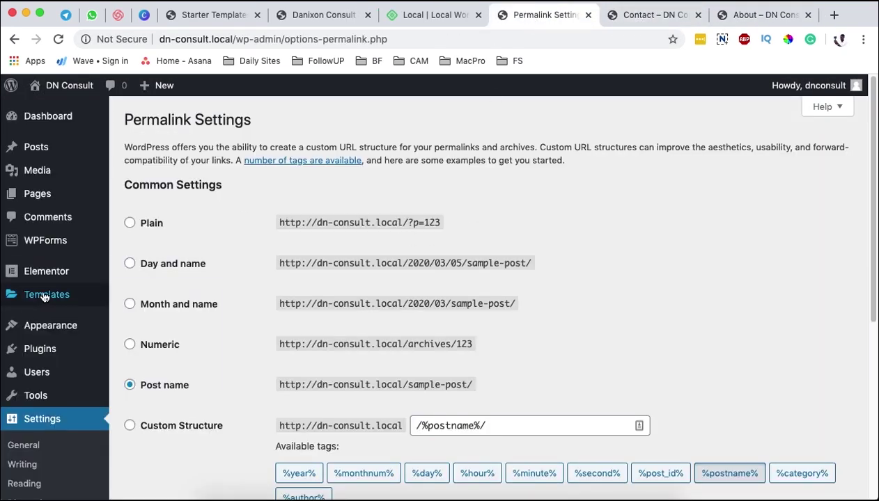
In Customizer Header > Site Identity, remove the Interior Solutions logo and choose Select Logo
mouse_move(47, 337)
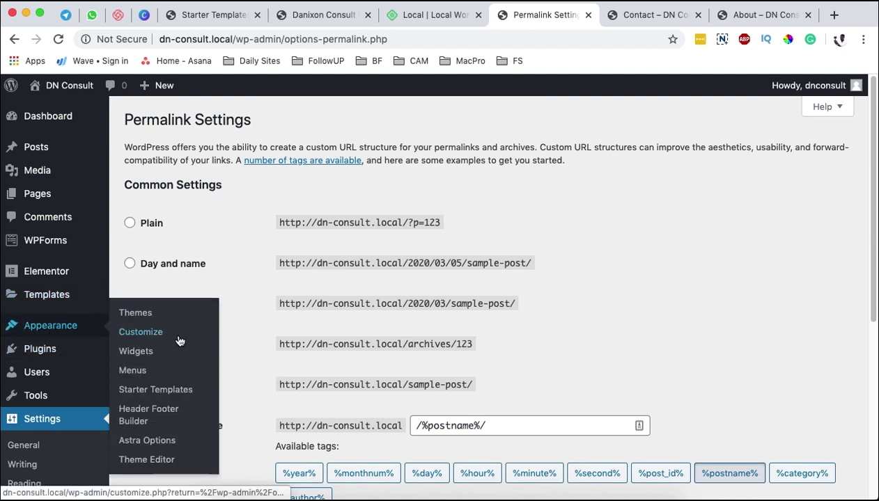
click(155, 333)
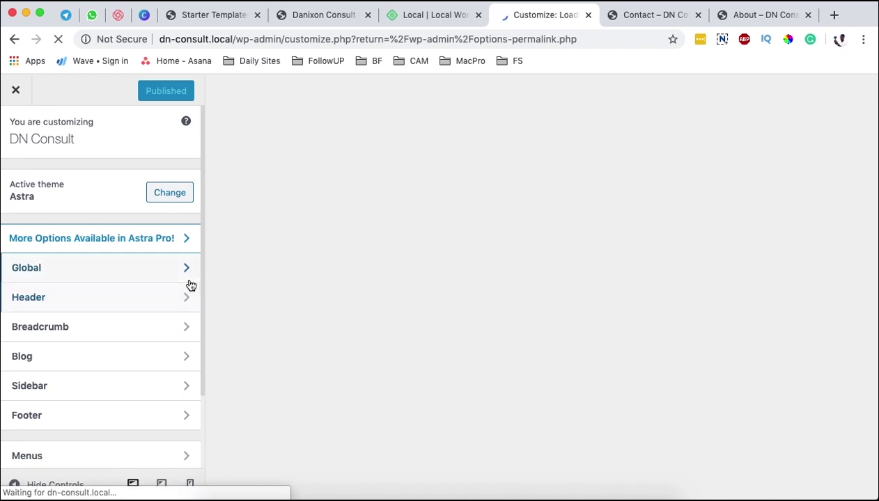
click(42, 304)
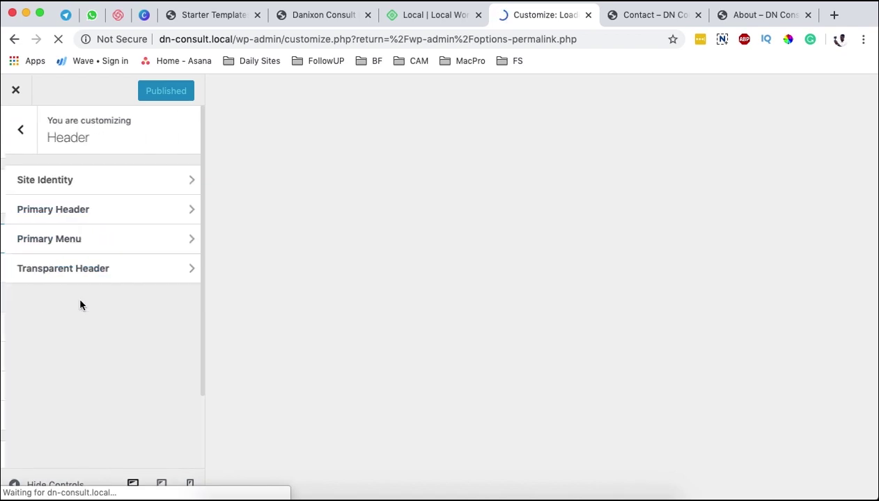
click(81, 182)
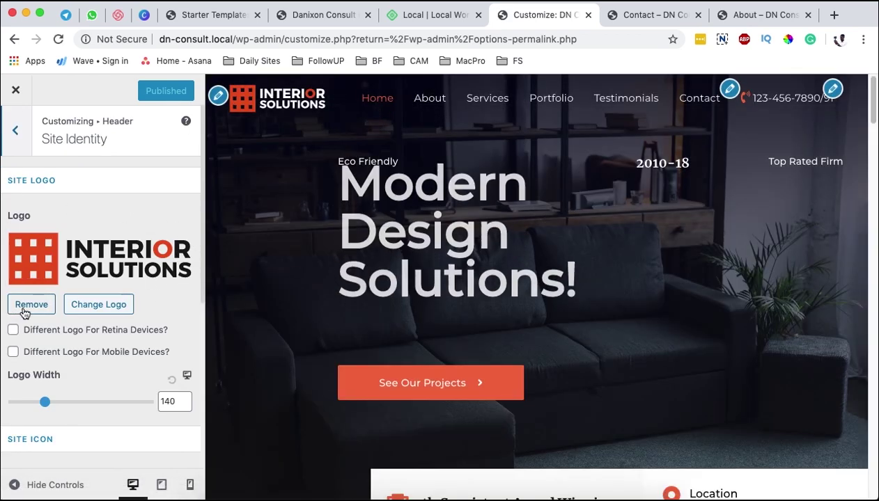
click(24, 306)
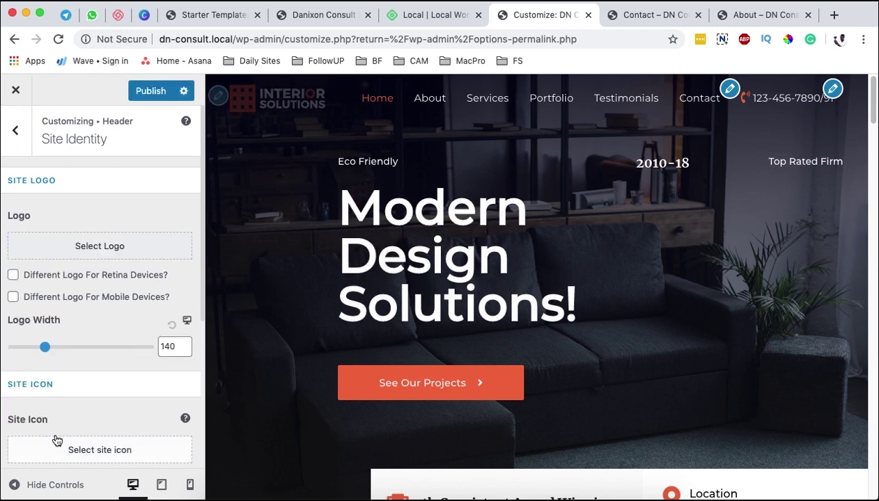
click(106, 245)
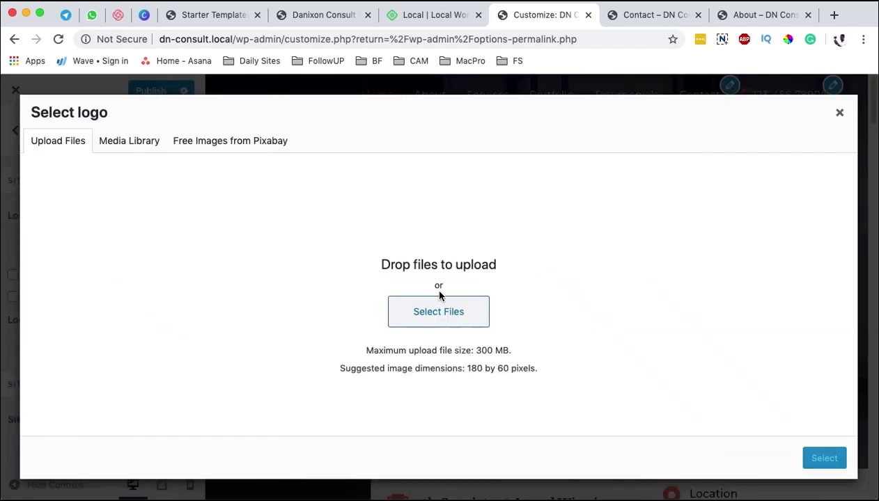
Upload DN Consult.png from the Desktop and select it as the site logo
click(438, 312)
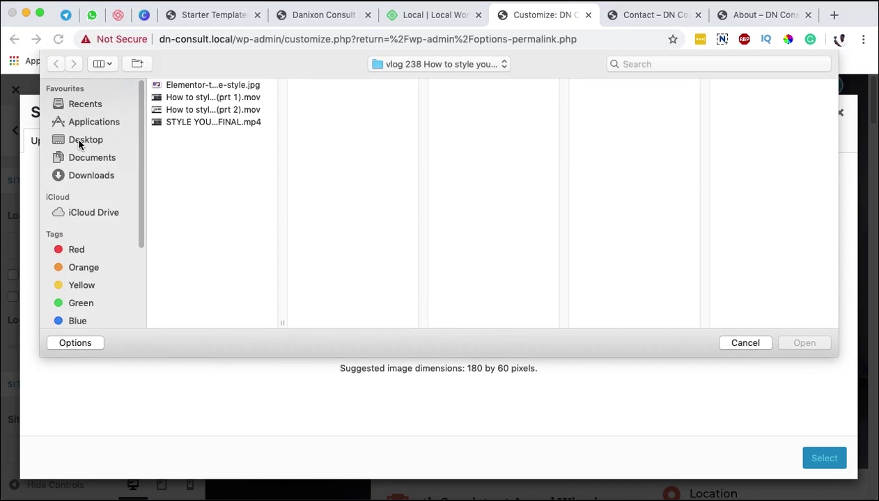
click(67, 138)
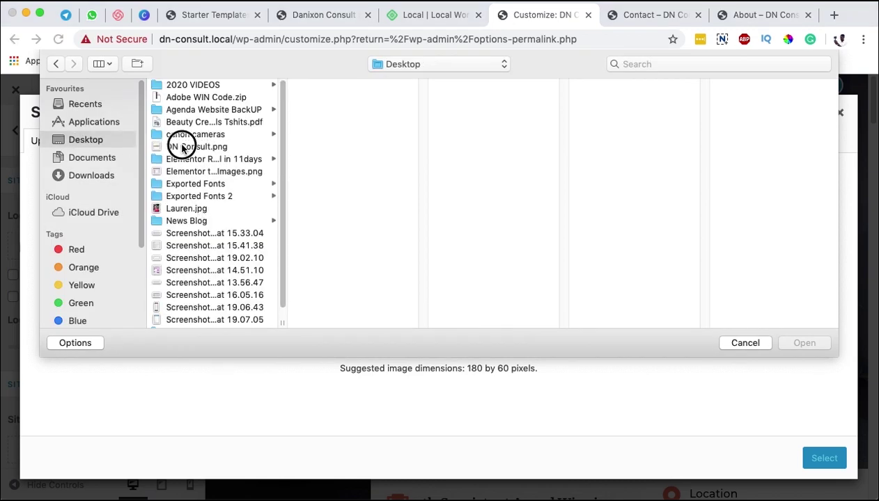
click(182, 146)
click(801, 342)
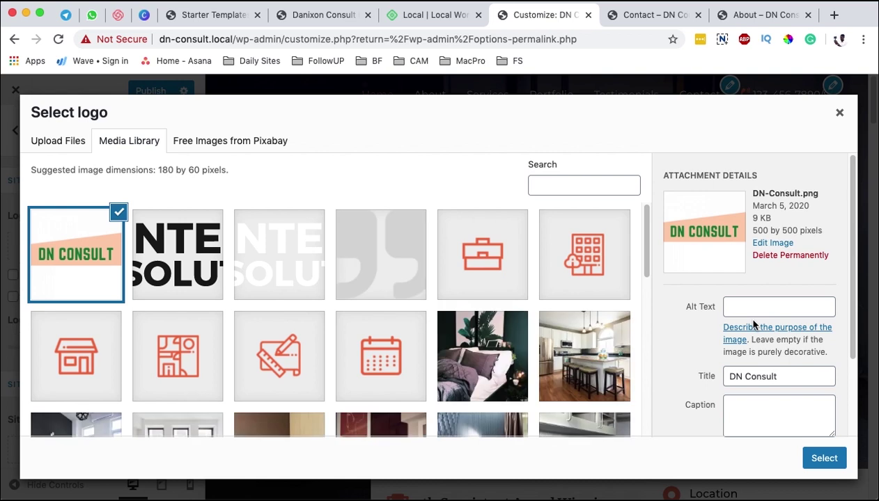
click(824, 458)
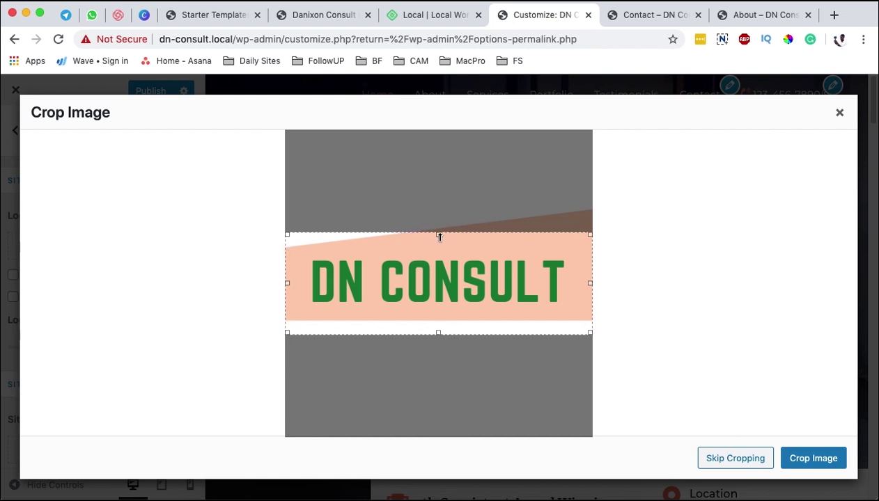
Crop the image tightly to the peach banner with green lettering and apply the crop
drag(438, 235, 449, 207)
drag(442, 332, 447, 318)
mouse_move(438, 212)
mouse_down()
mouse_move(442, 202)
mouse_move(439, 211)
mouse_up()
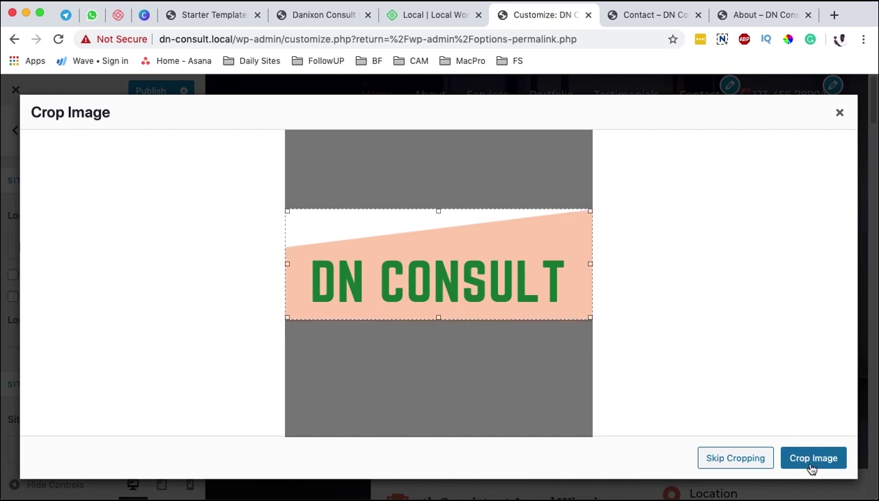
click(812, 460)
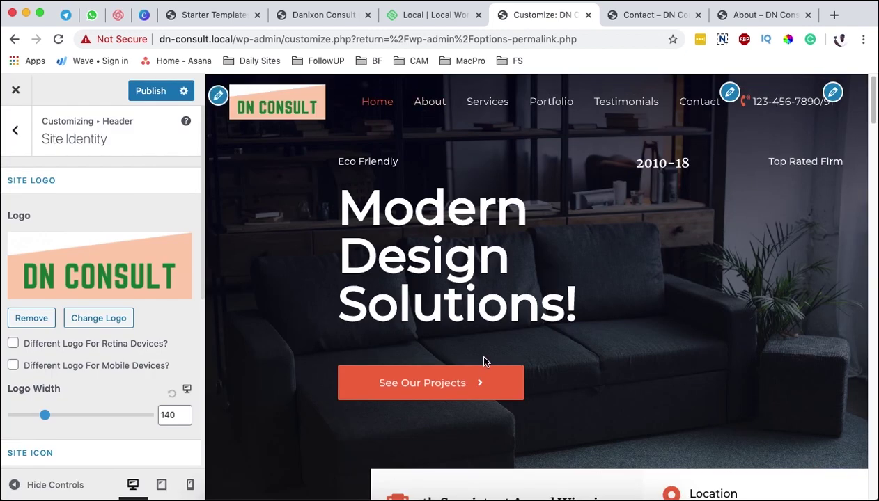
Set the desktop logo width to 150
scroll(101, 404, down, 1)
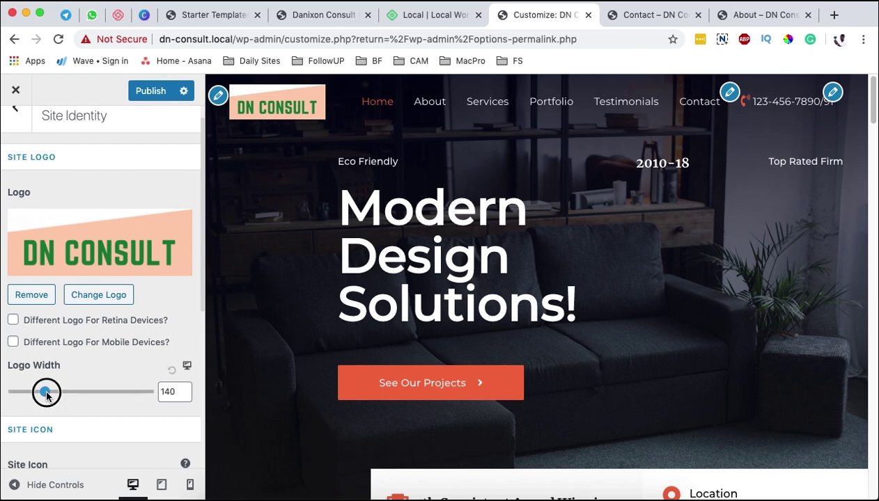
mouse_move(46, 394)
mouse_down()
mouse_move(76, 394)
mouse_move(40, 394)
mouse_move(49, 394)
mouse_up()
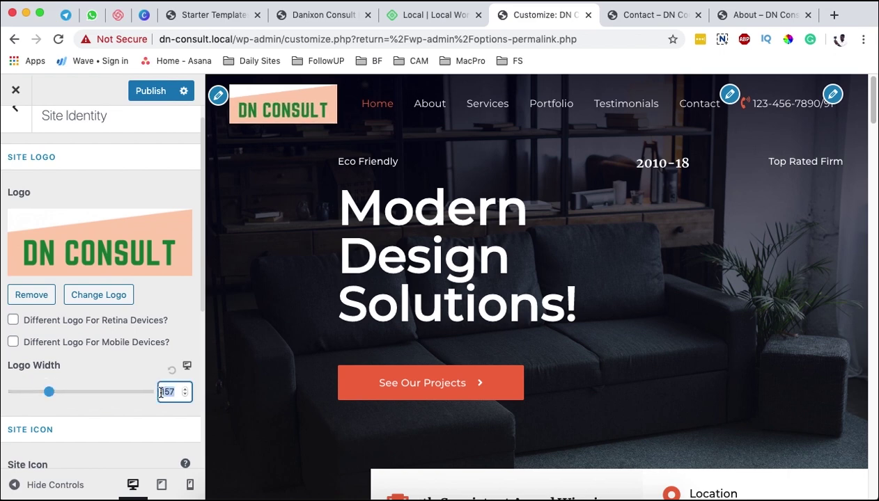
text(150)
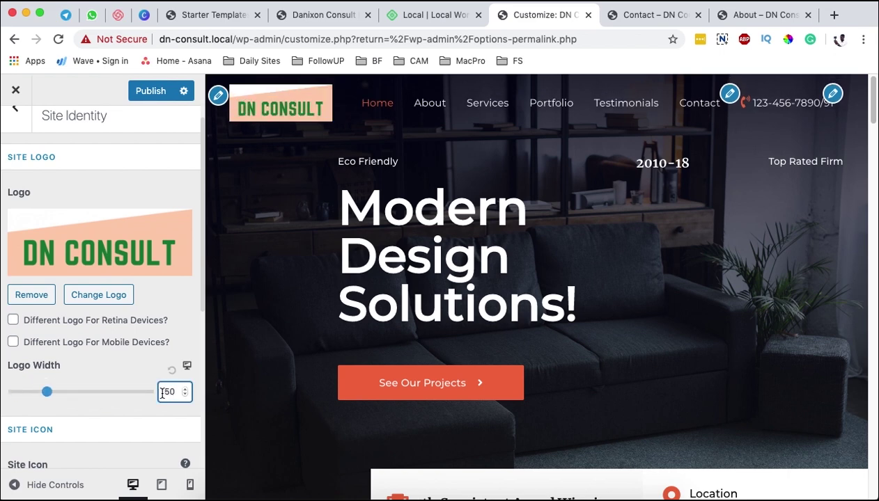
scroll(145, 432, down, 5)
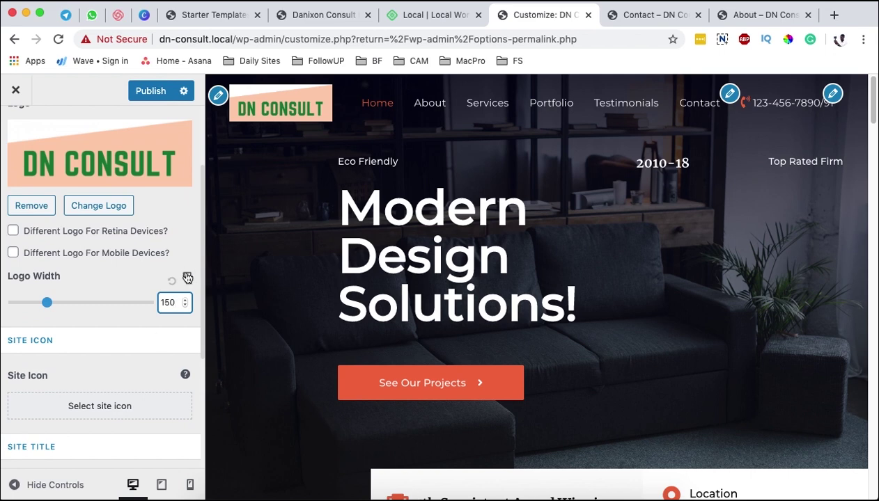
Switch the preview to mobile and shrink the mobile logo width to 90
click(186, 277)
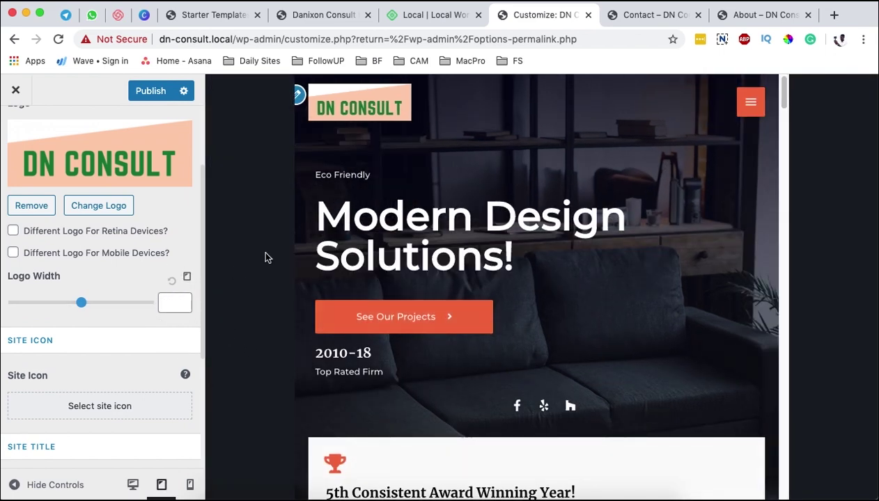
click(188, 279)
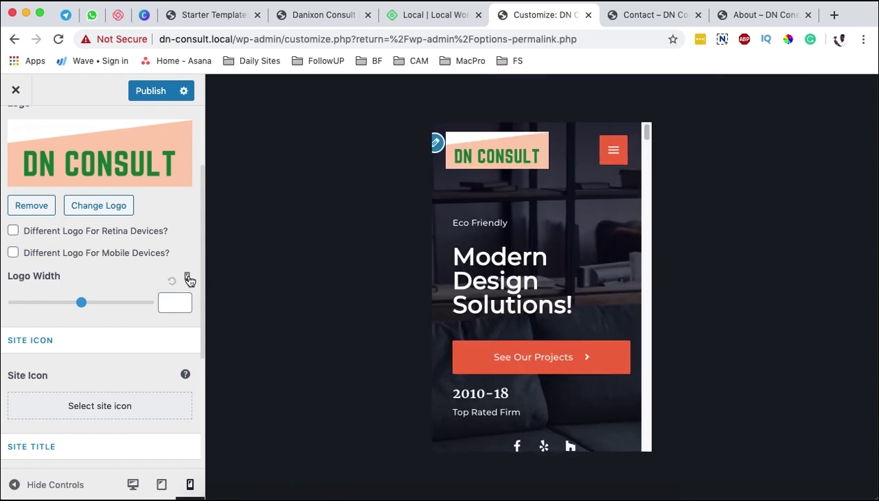
click(186, 279)
click(187, 279)
click(186, 279)
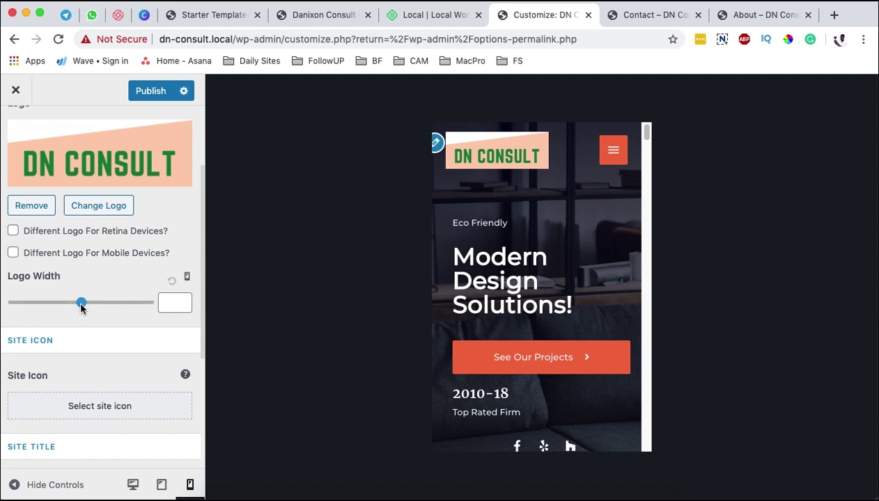
drag(81, 303, 33, 310)
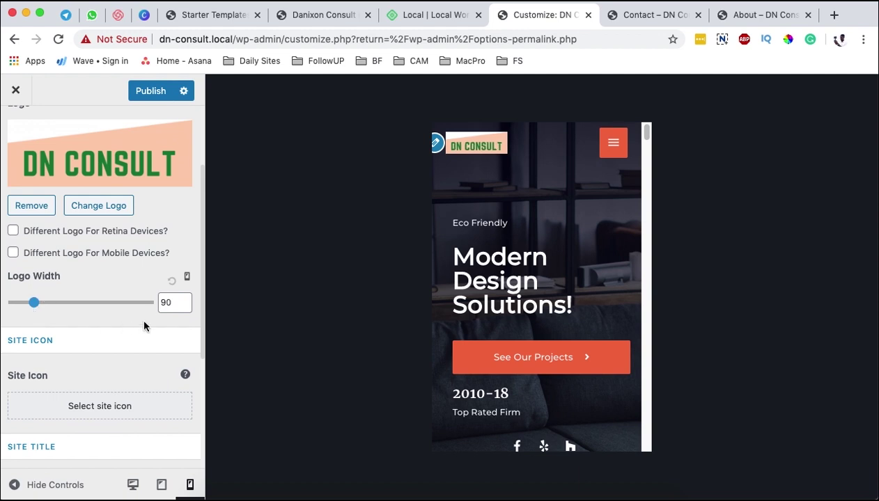